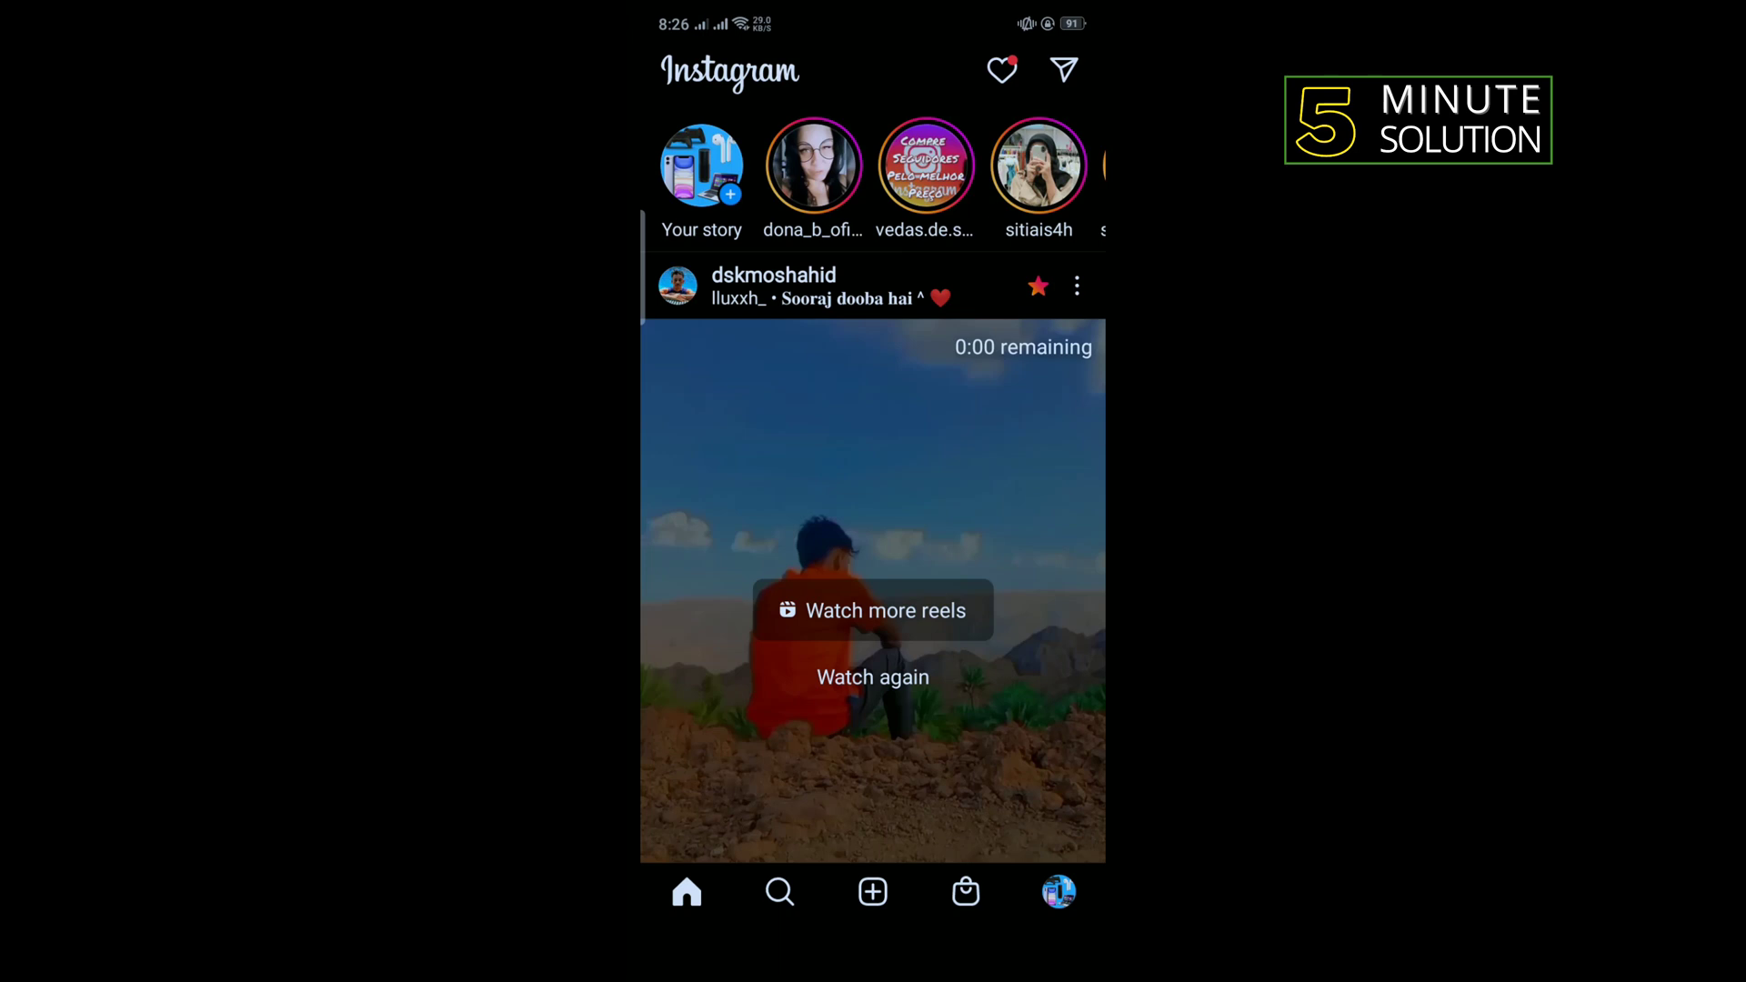
Step: Log out of Instagram from the profile menu's Settings, confirm, and go to the home screen
left_click(1059, 893)
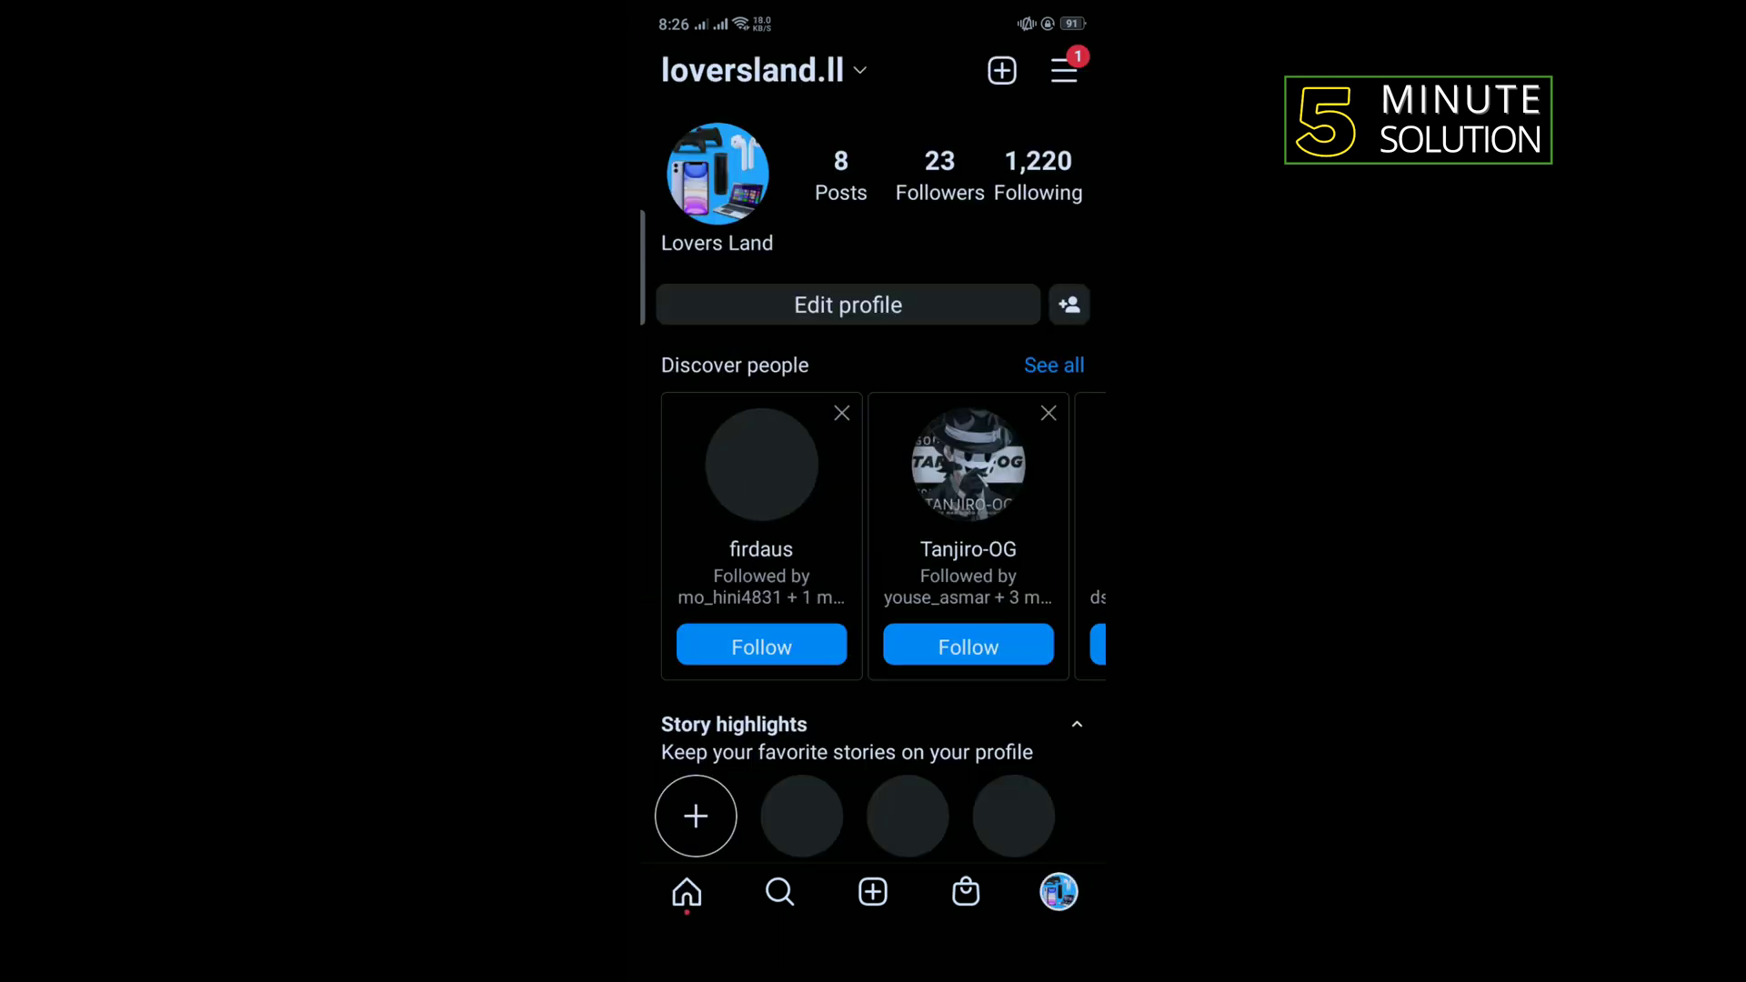
left_click(1066, 69)
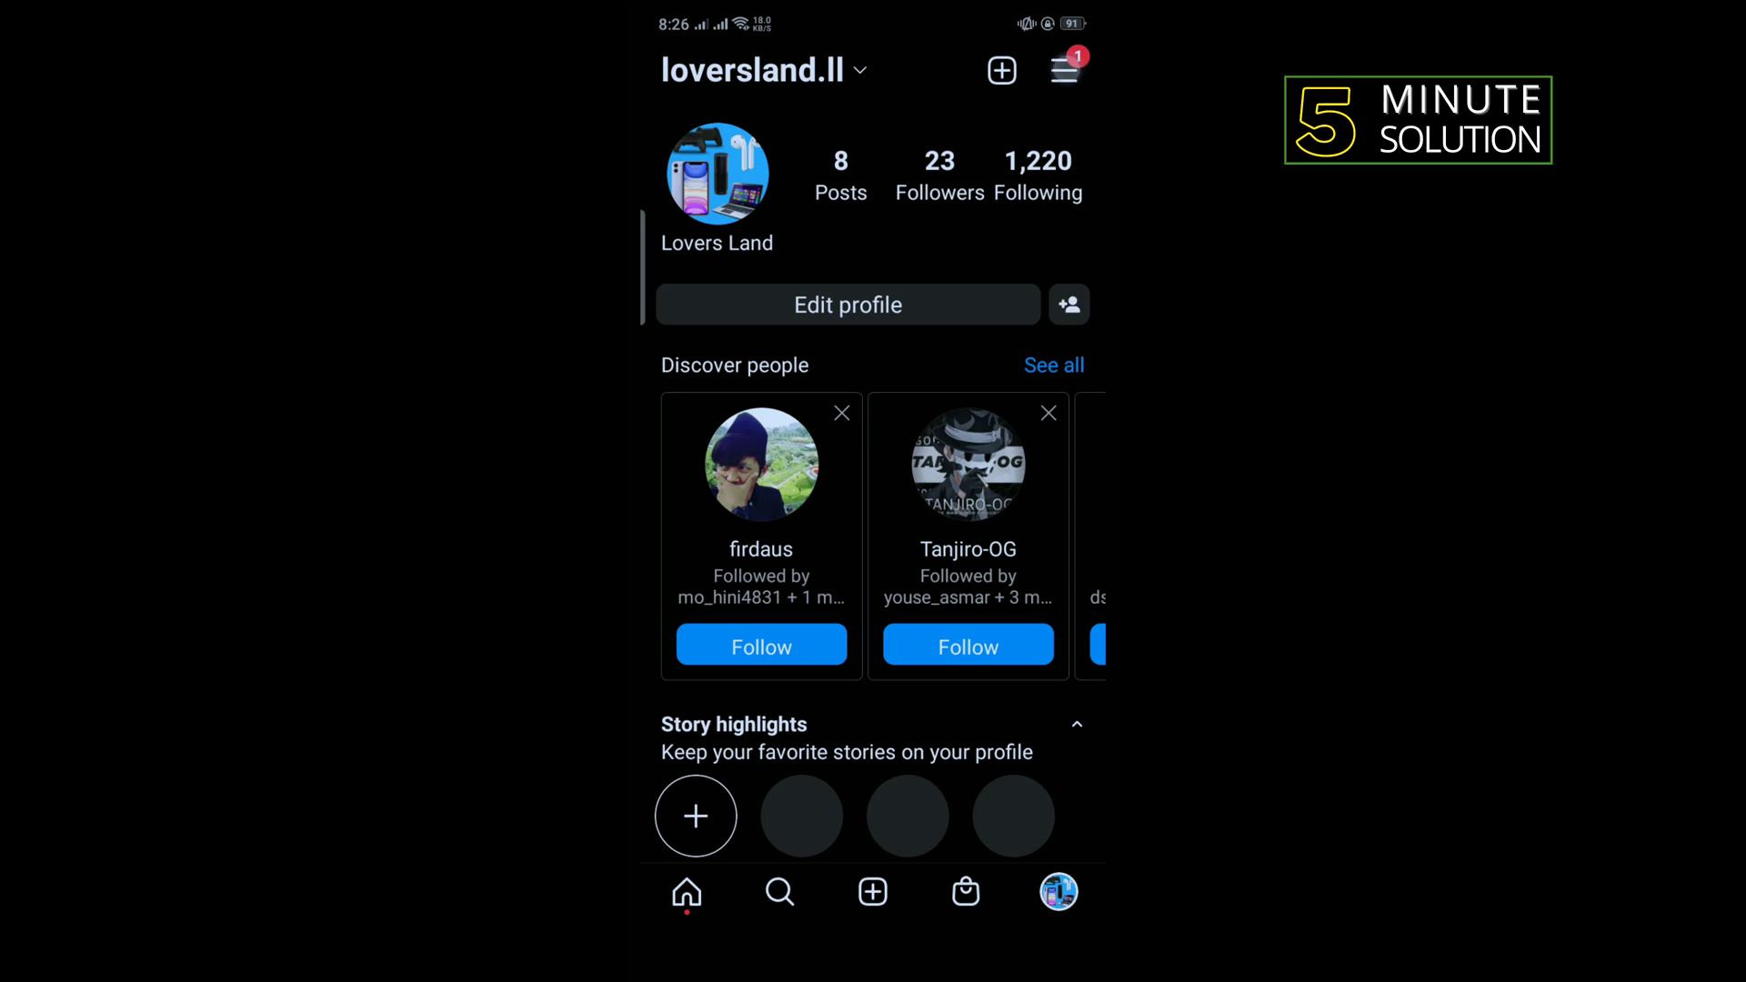
left_click(872, 369)
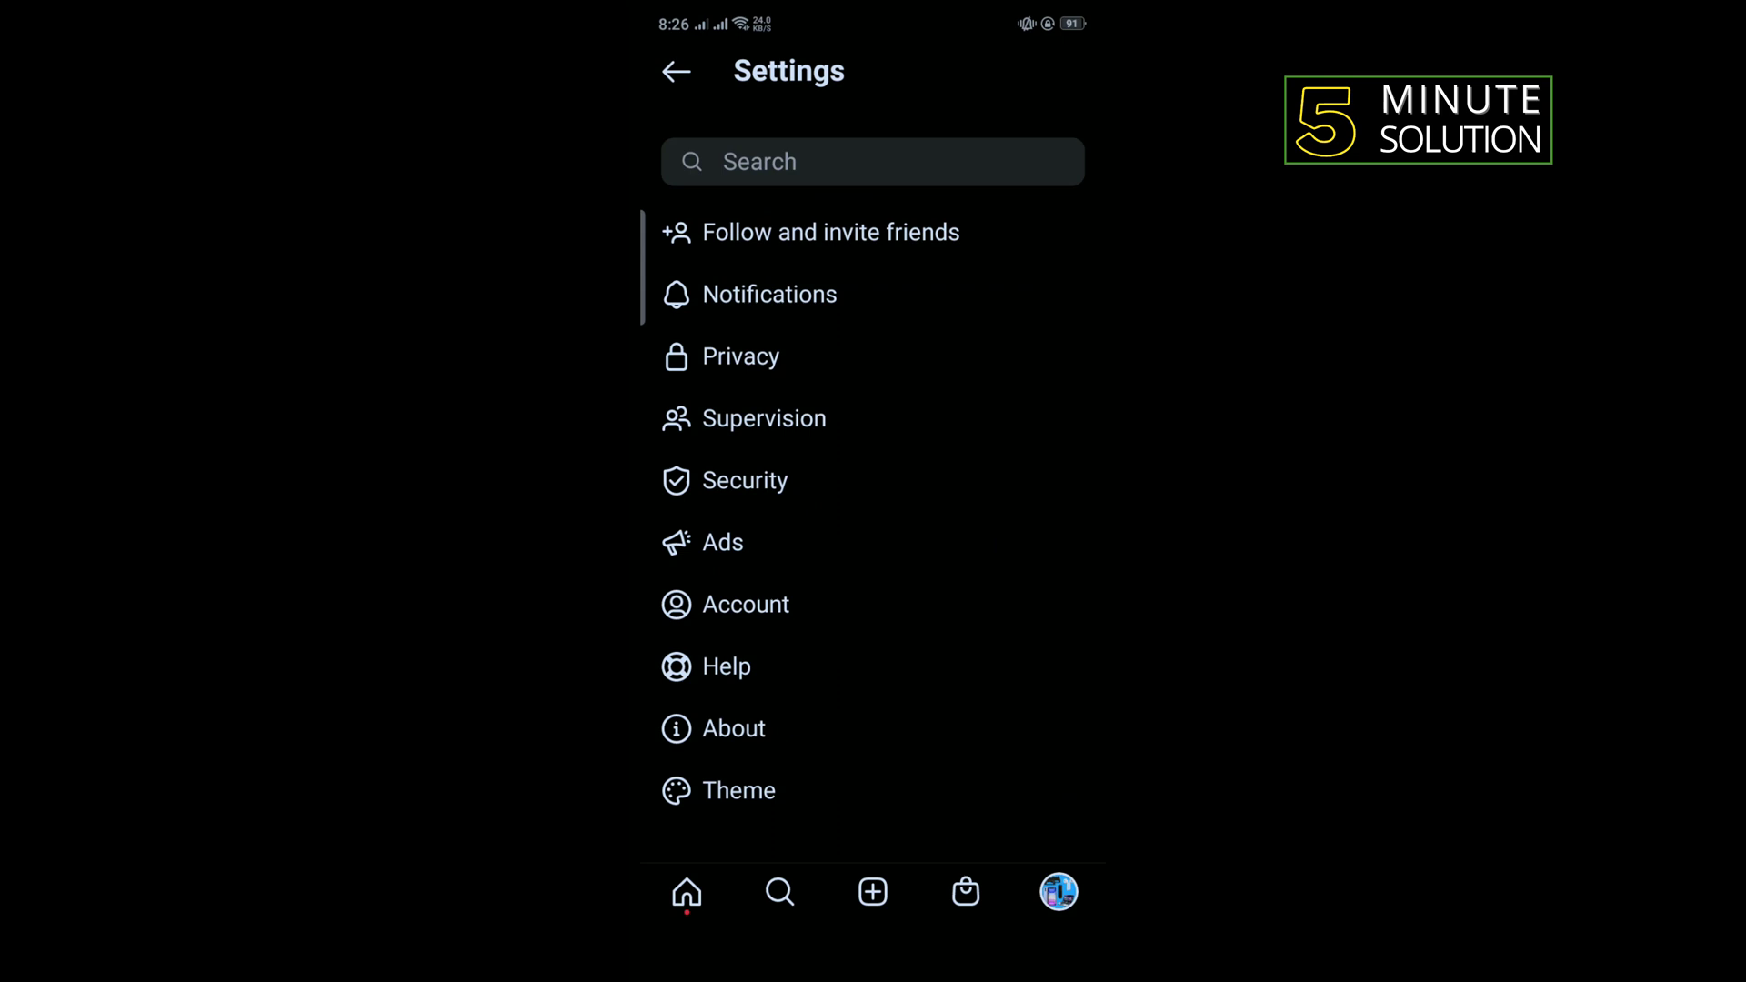
left_click_drag(952, 623, 989, 436)
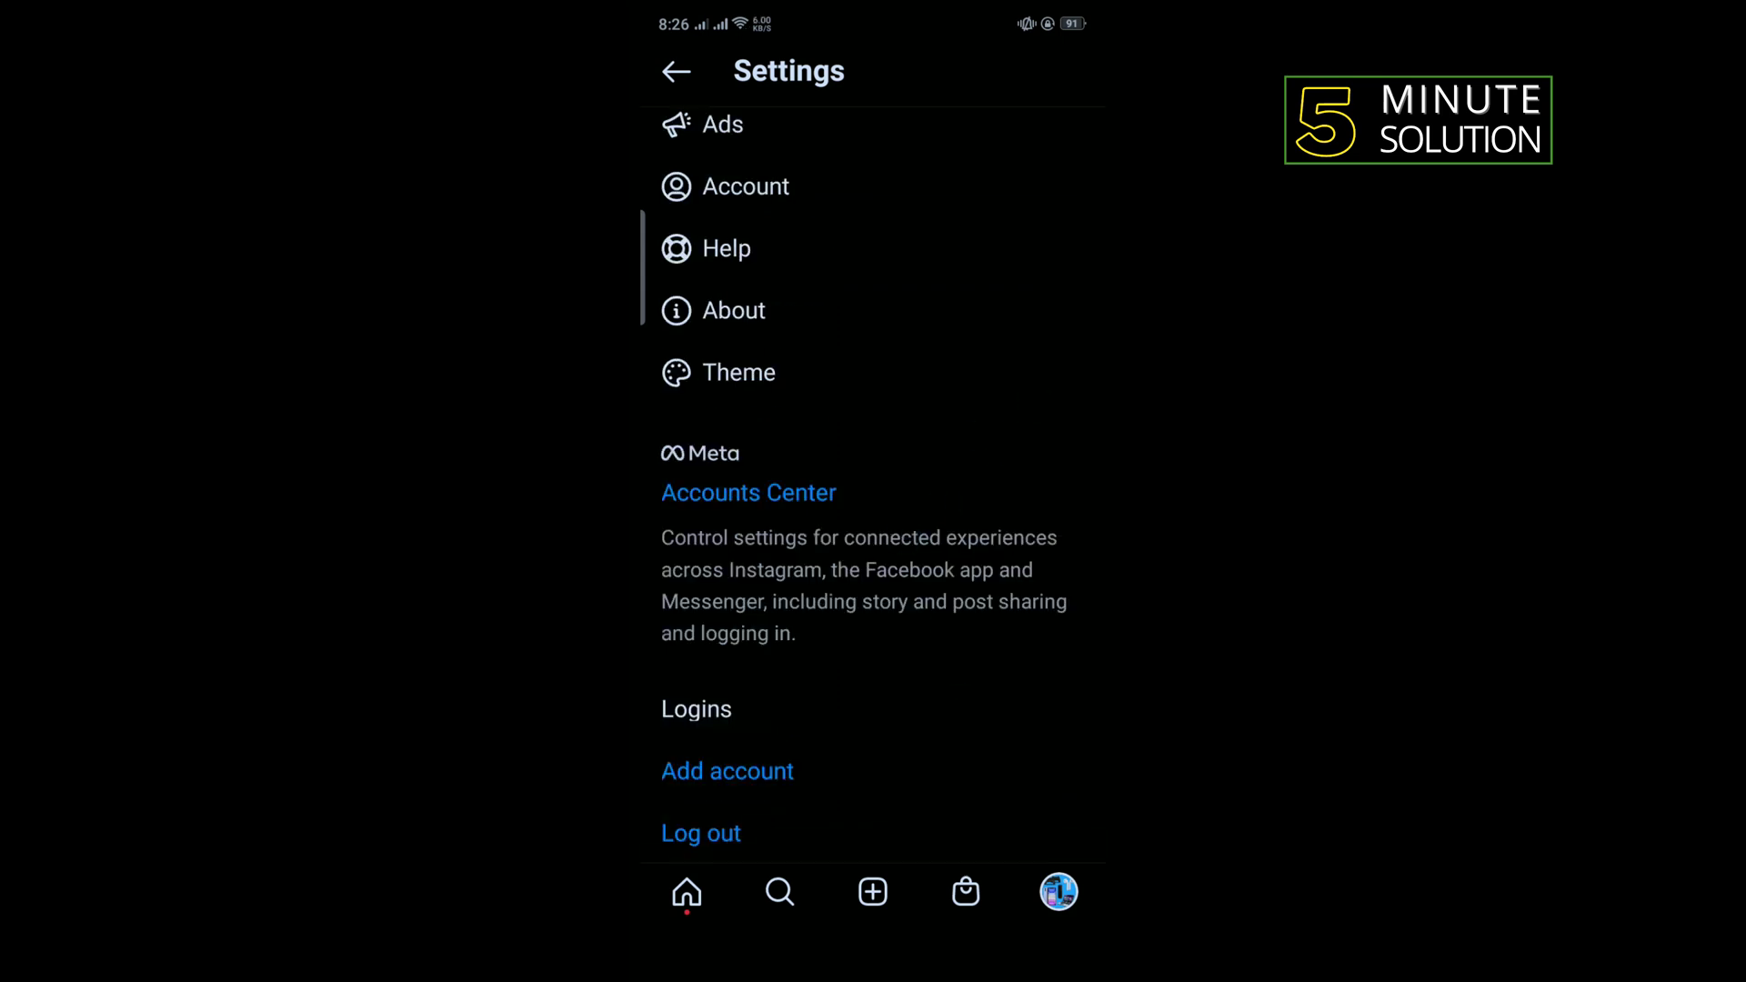
left_click(735, 833)
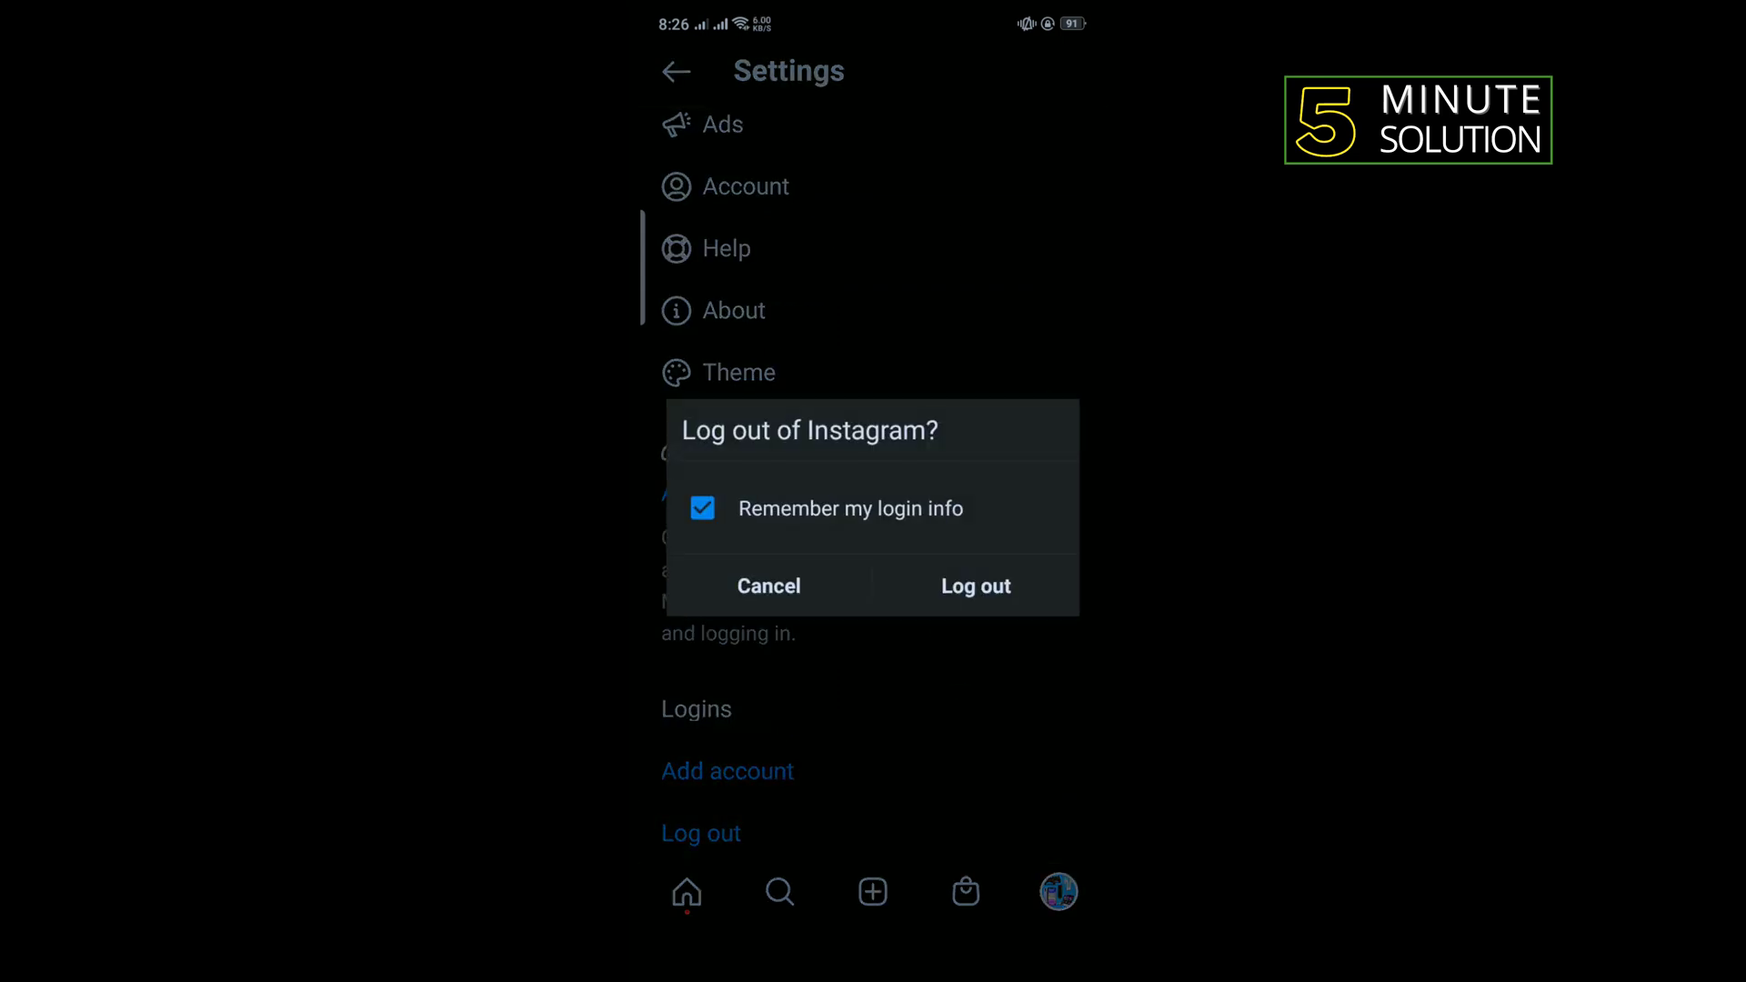
left_click(975, 585)
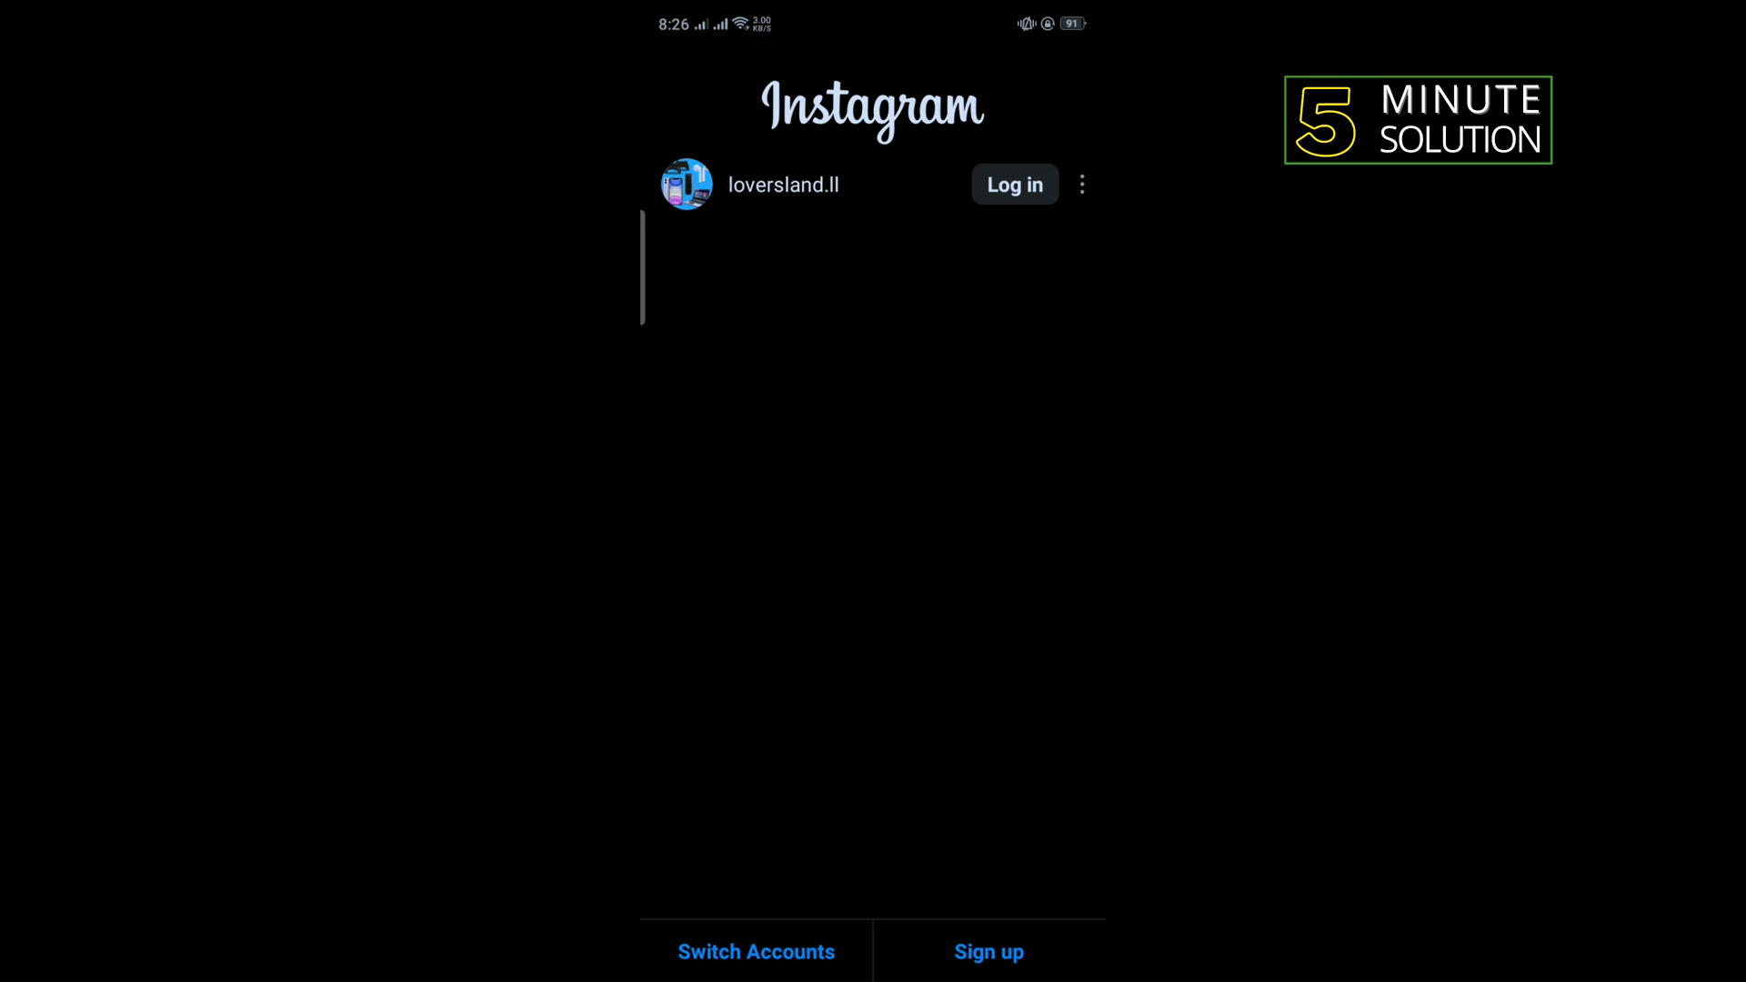
left_click(884, 916)
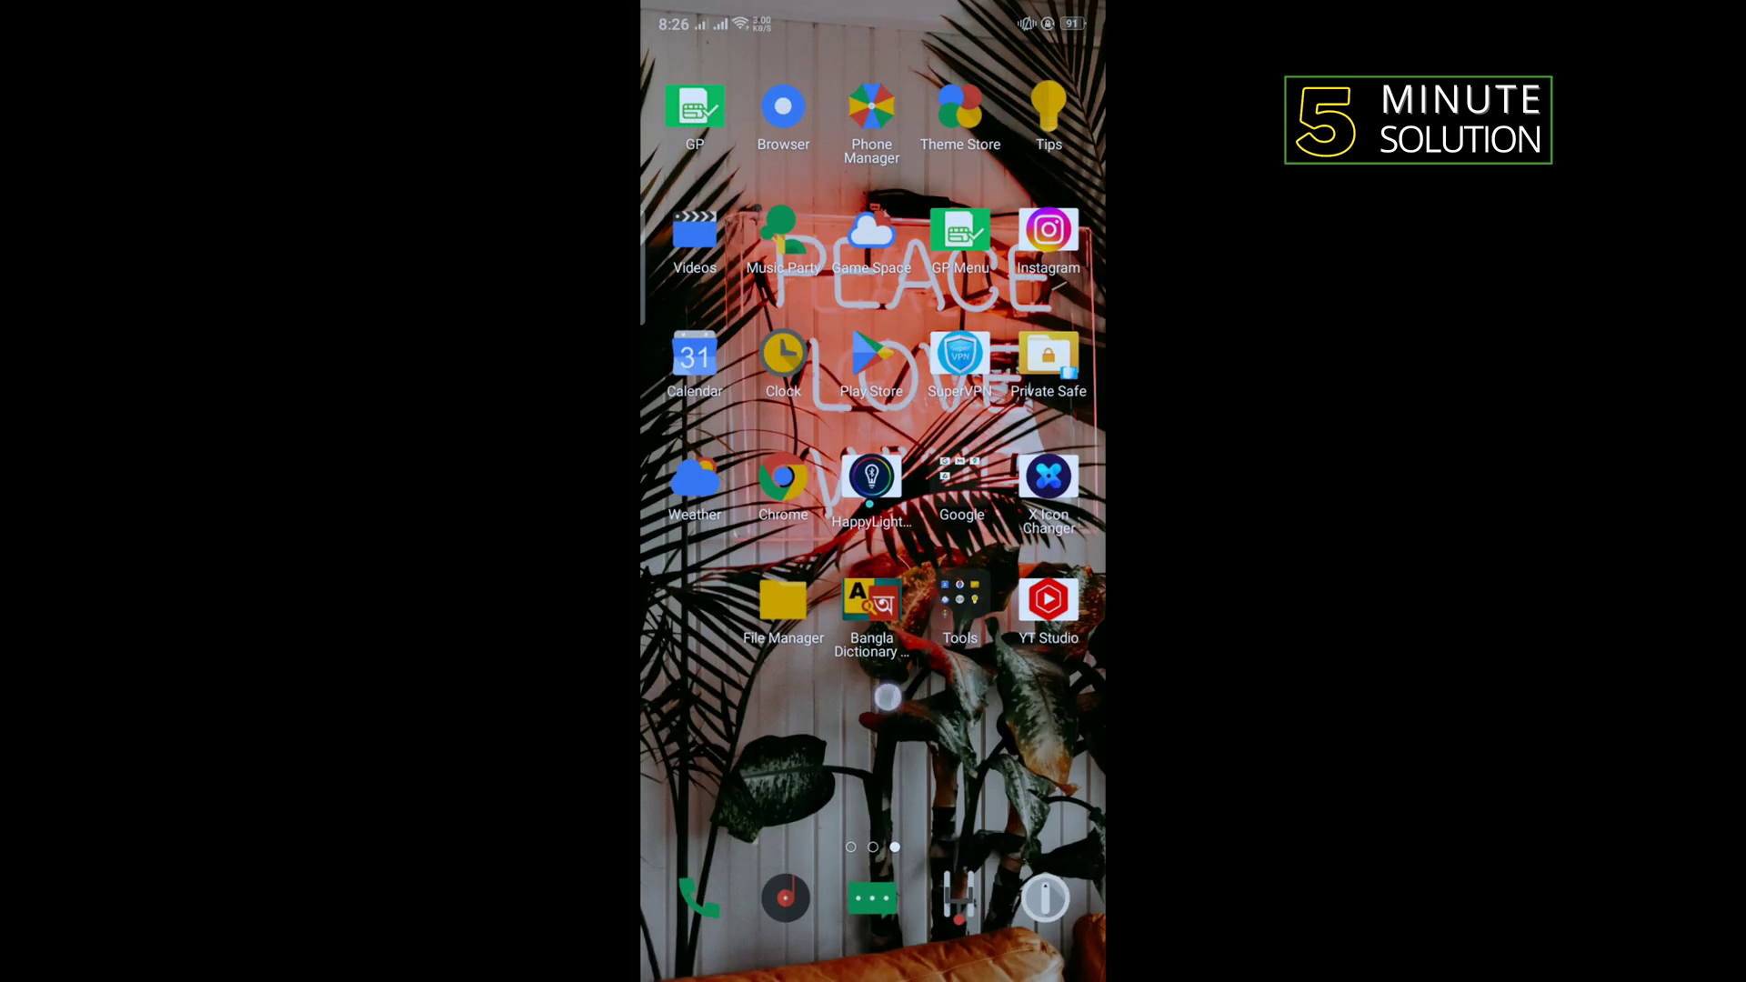
Step: Leave the Instagram (Beta) program on its Play Store page, confirm, and return home
left_click_drag(1037, 546, 710, 546)
left_click(880, 361)
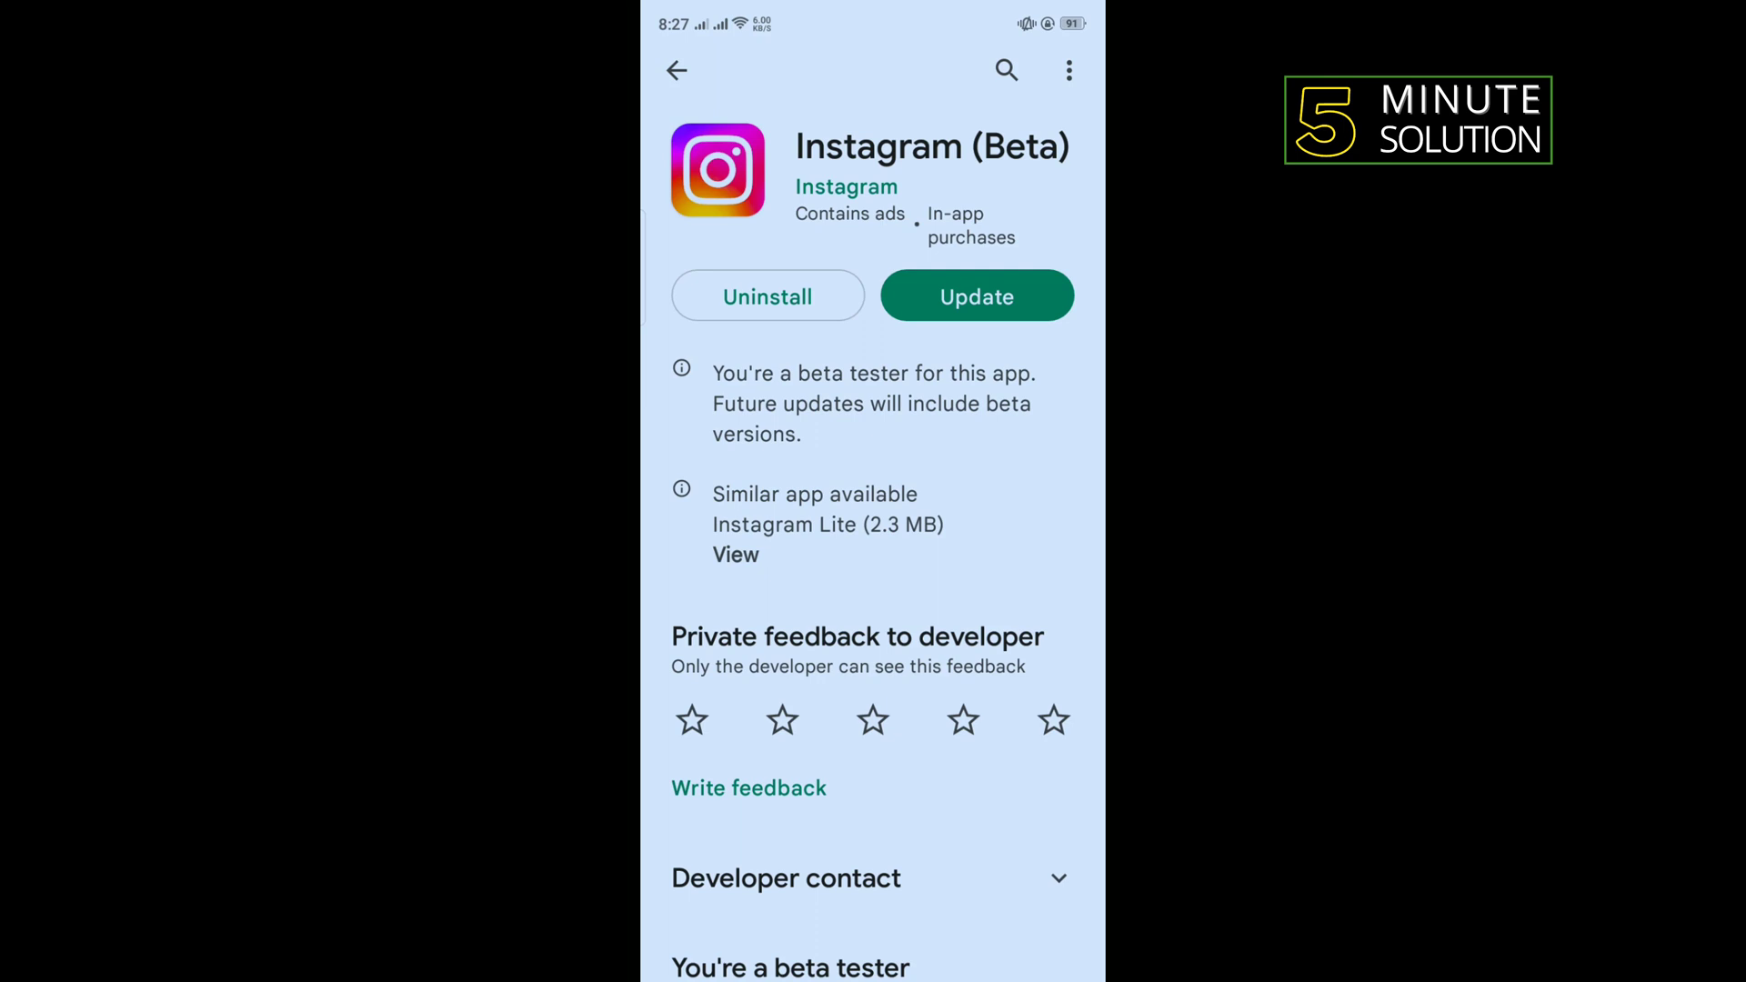
scroll(874, 682, "down", 5)
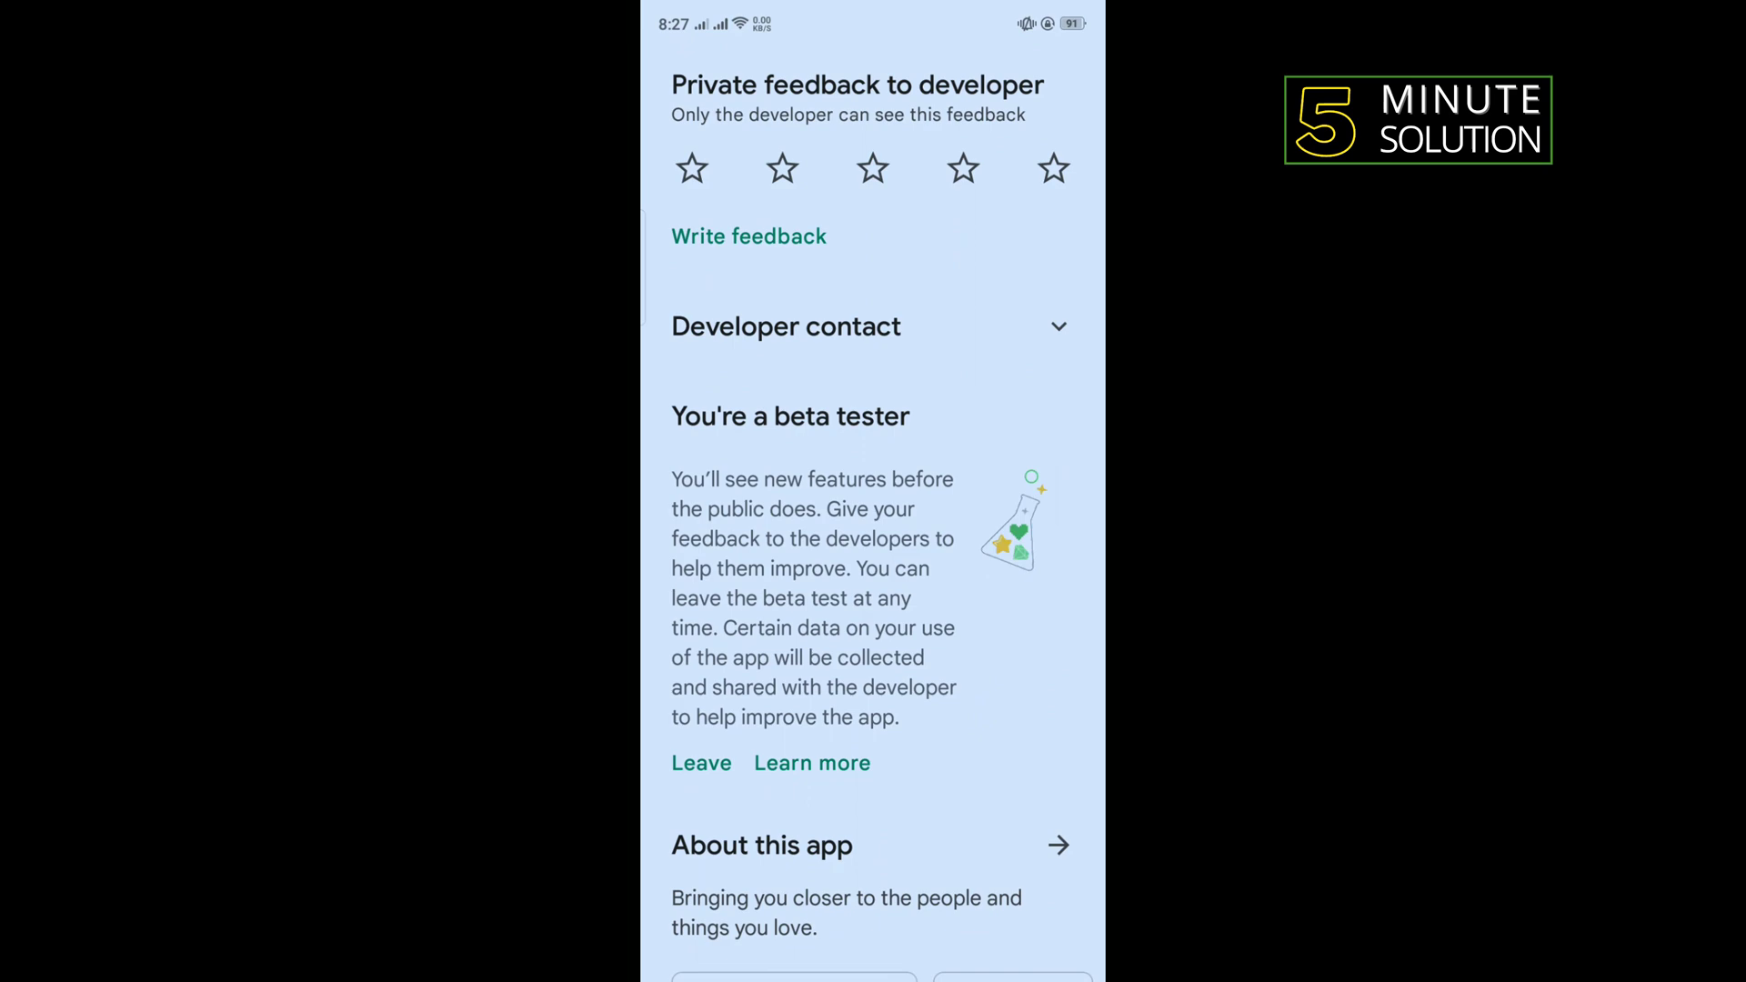
left_click(702, 763)
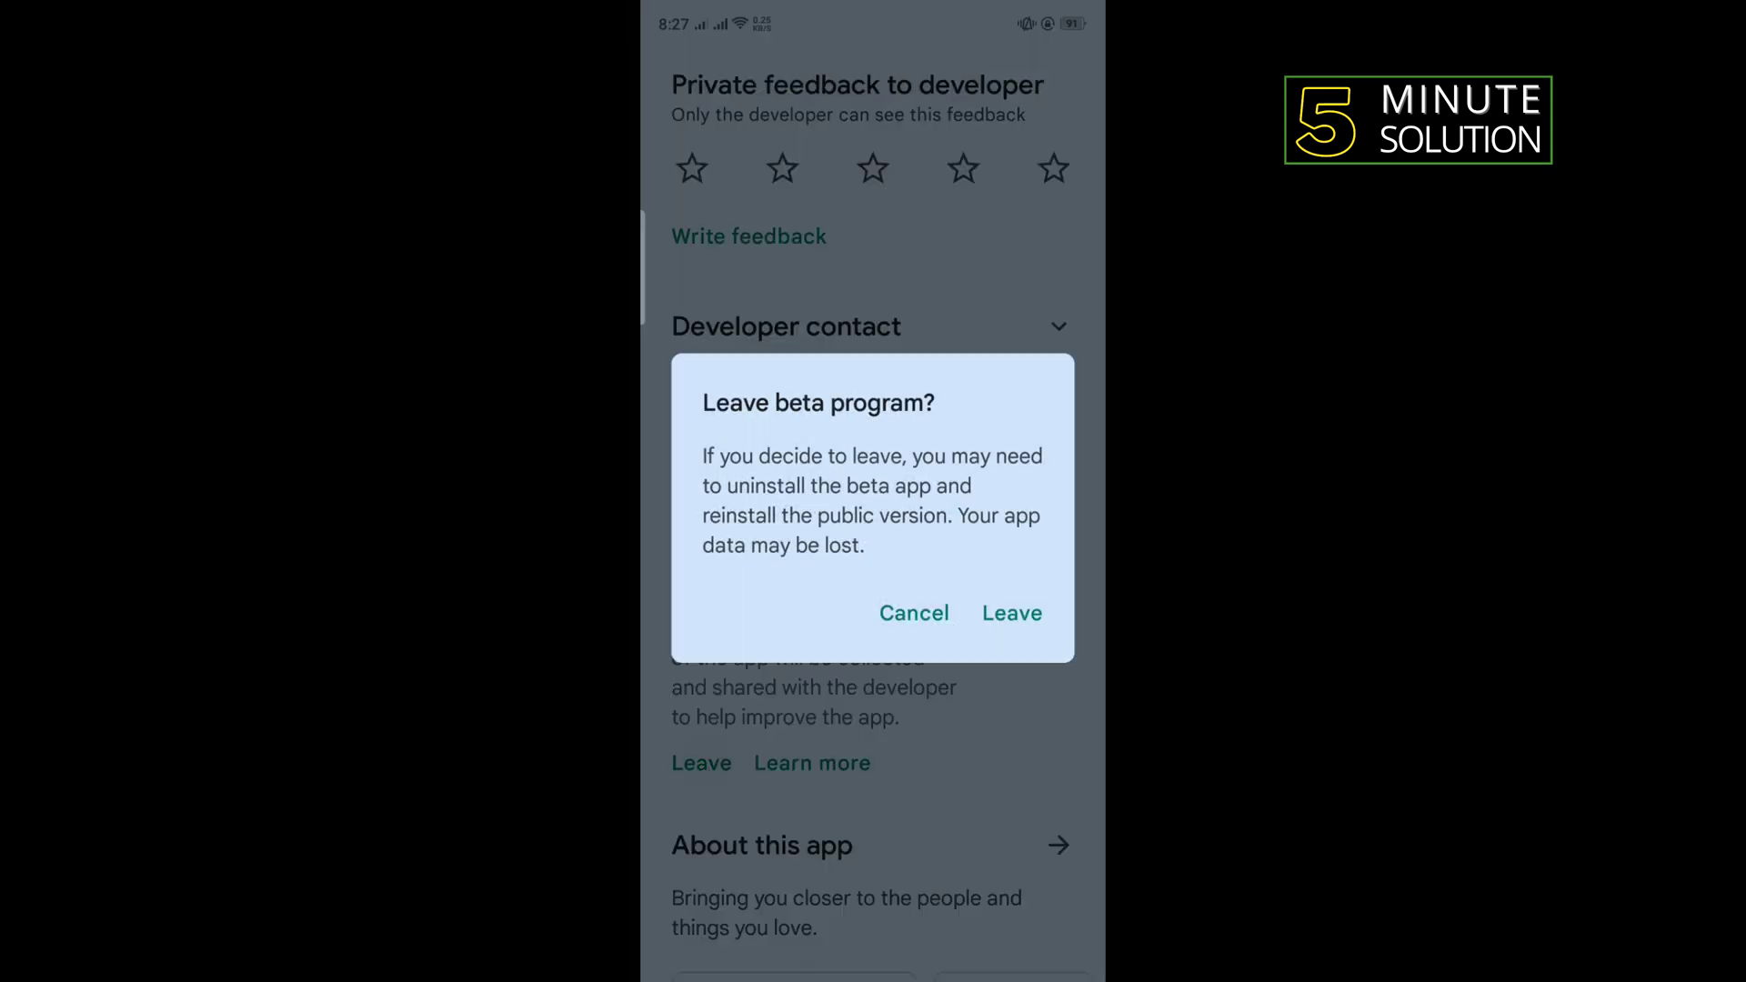
left_click(1012, 608)
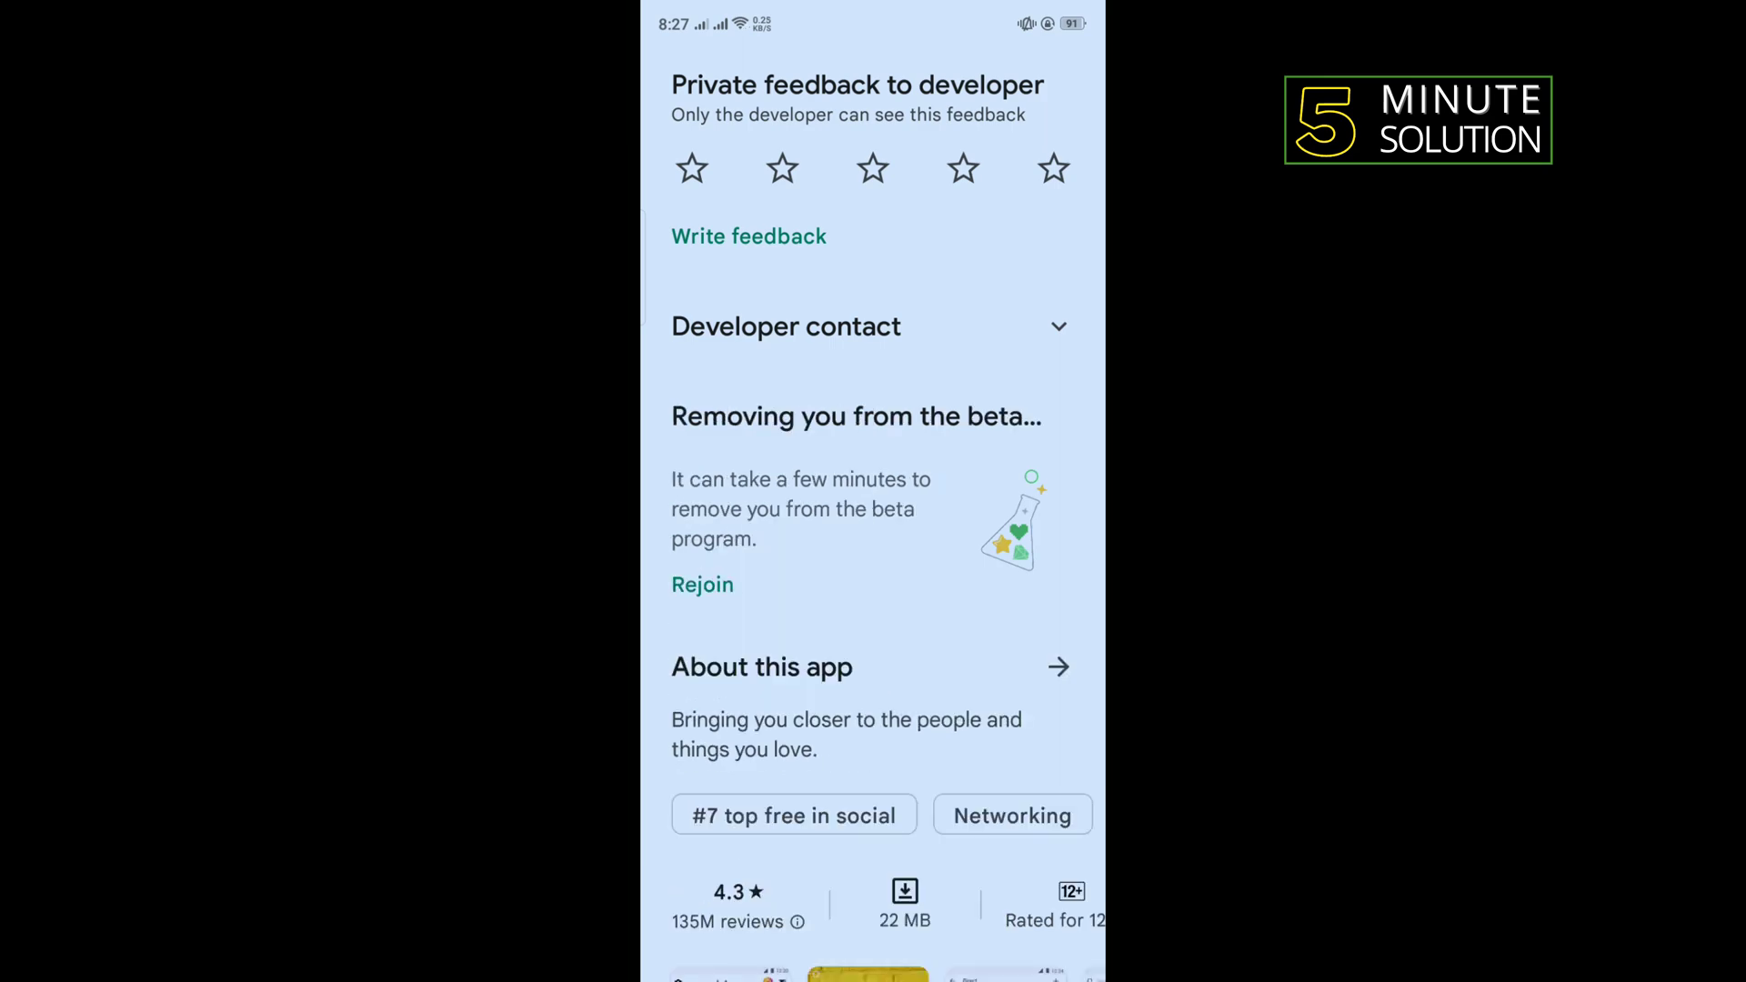
key("super")
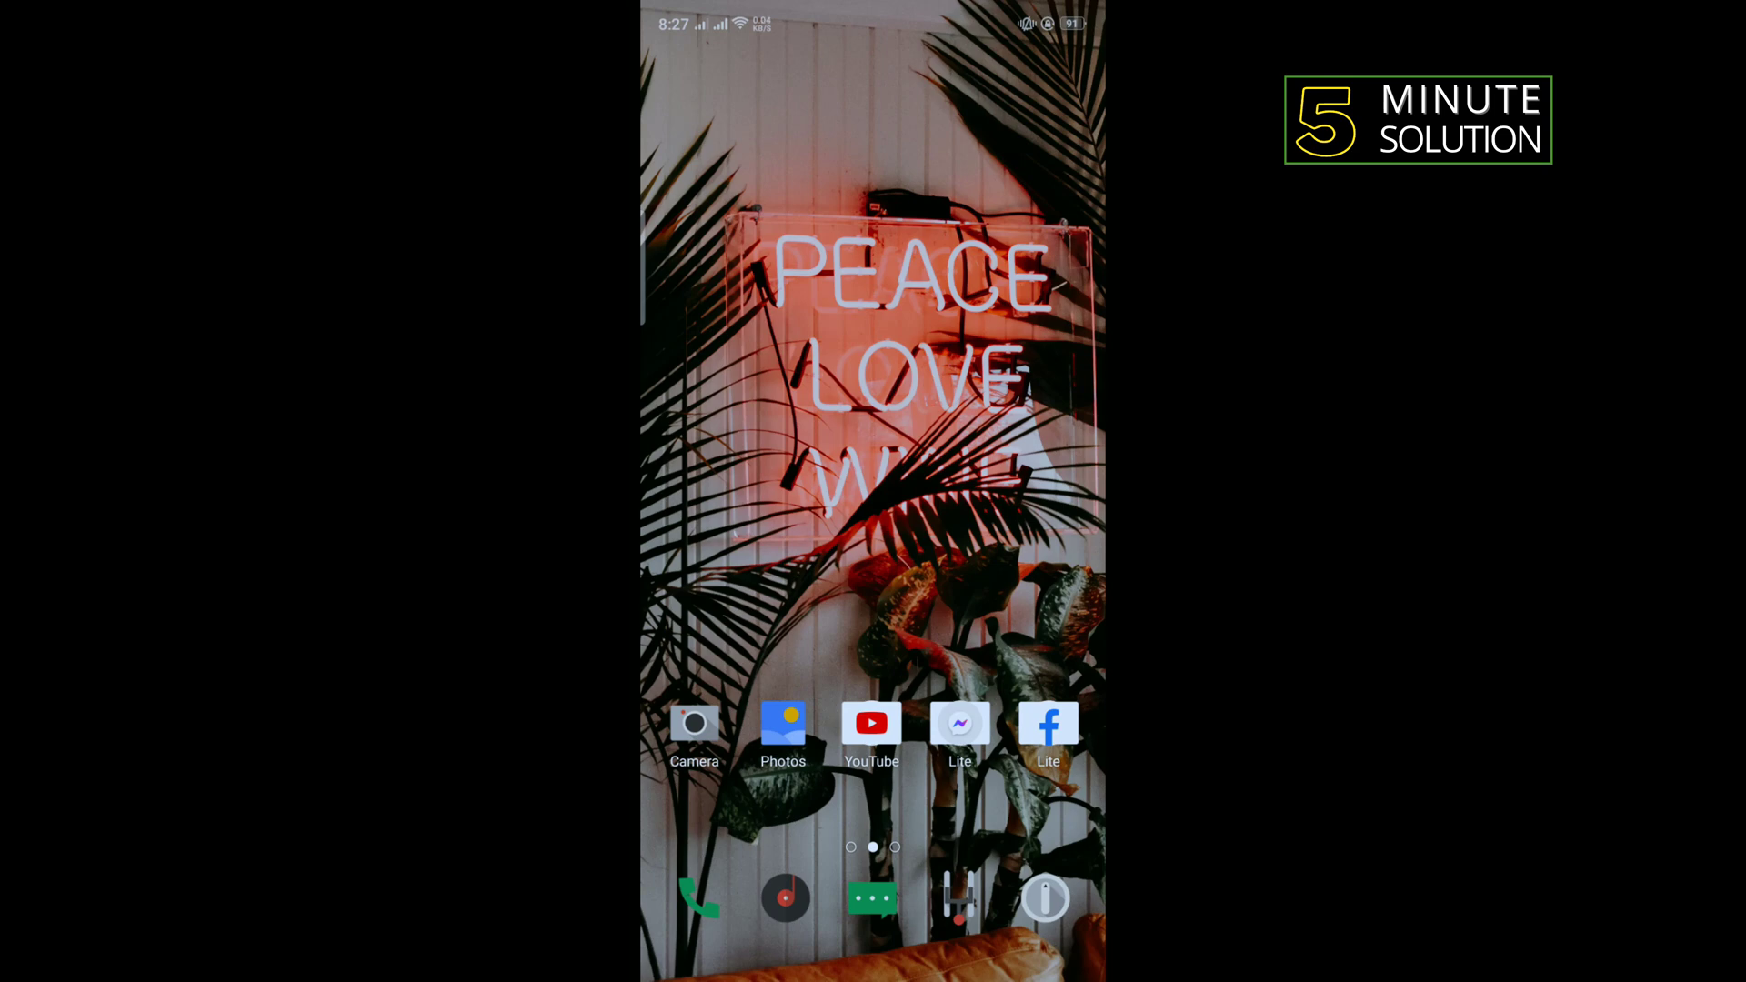
Step: Force-stop Instagram from its App Management info page in Settings, confirming Force Stop
left_click(1048, 898)
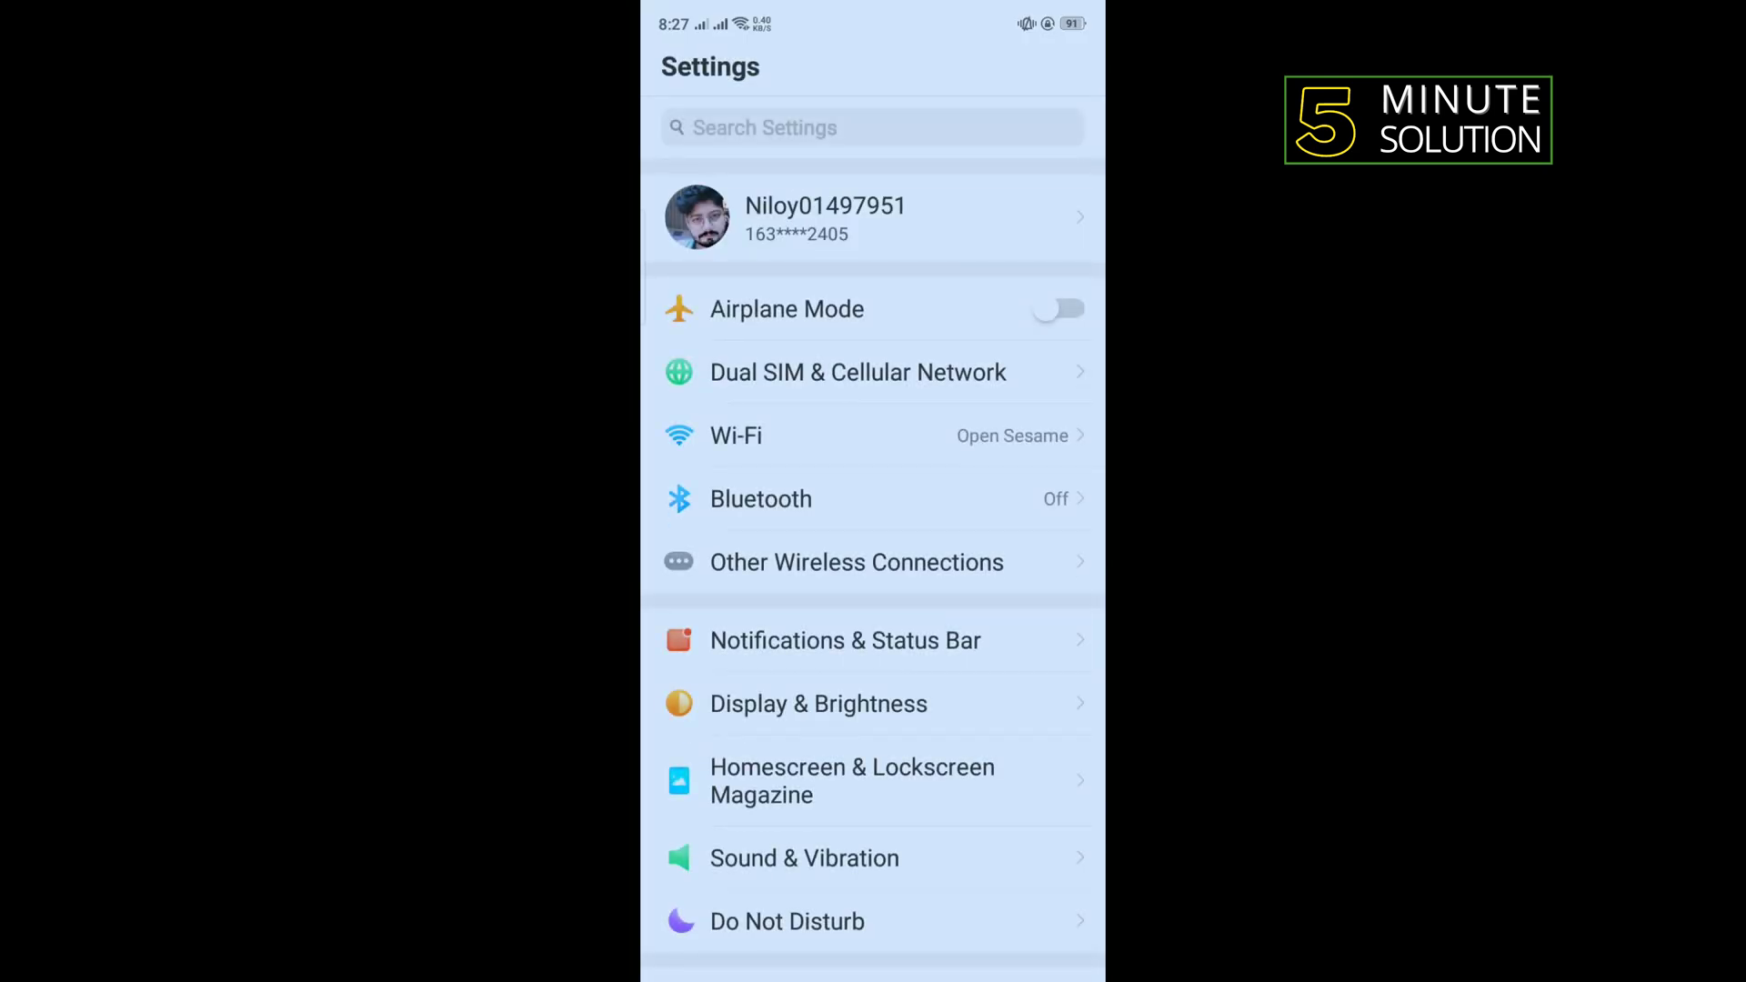
left_click_drag(999, 808, 962, 619)
scroll(873, 546, "down", 6)
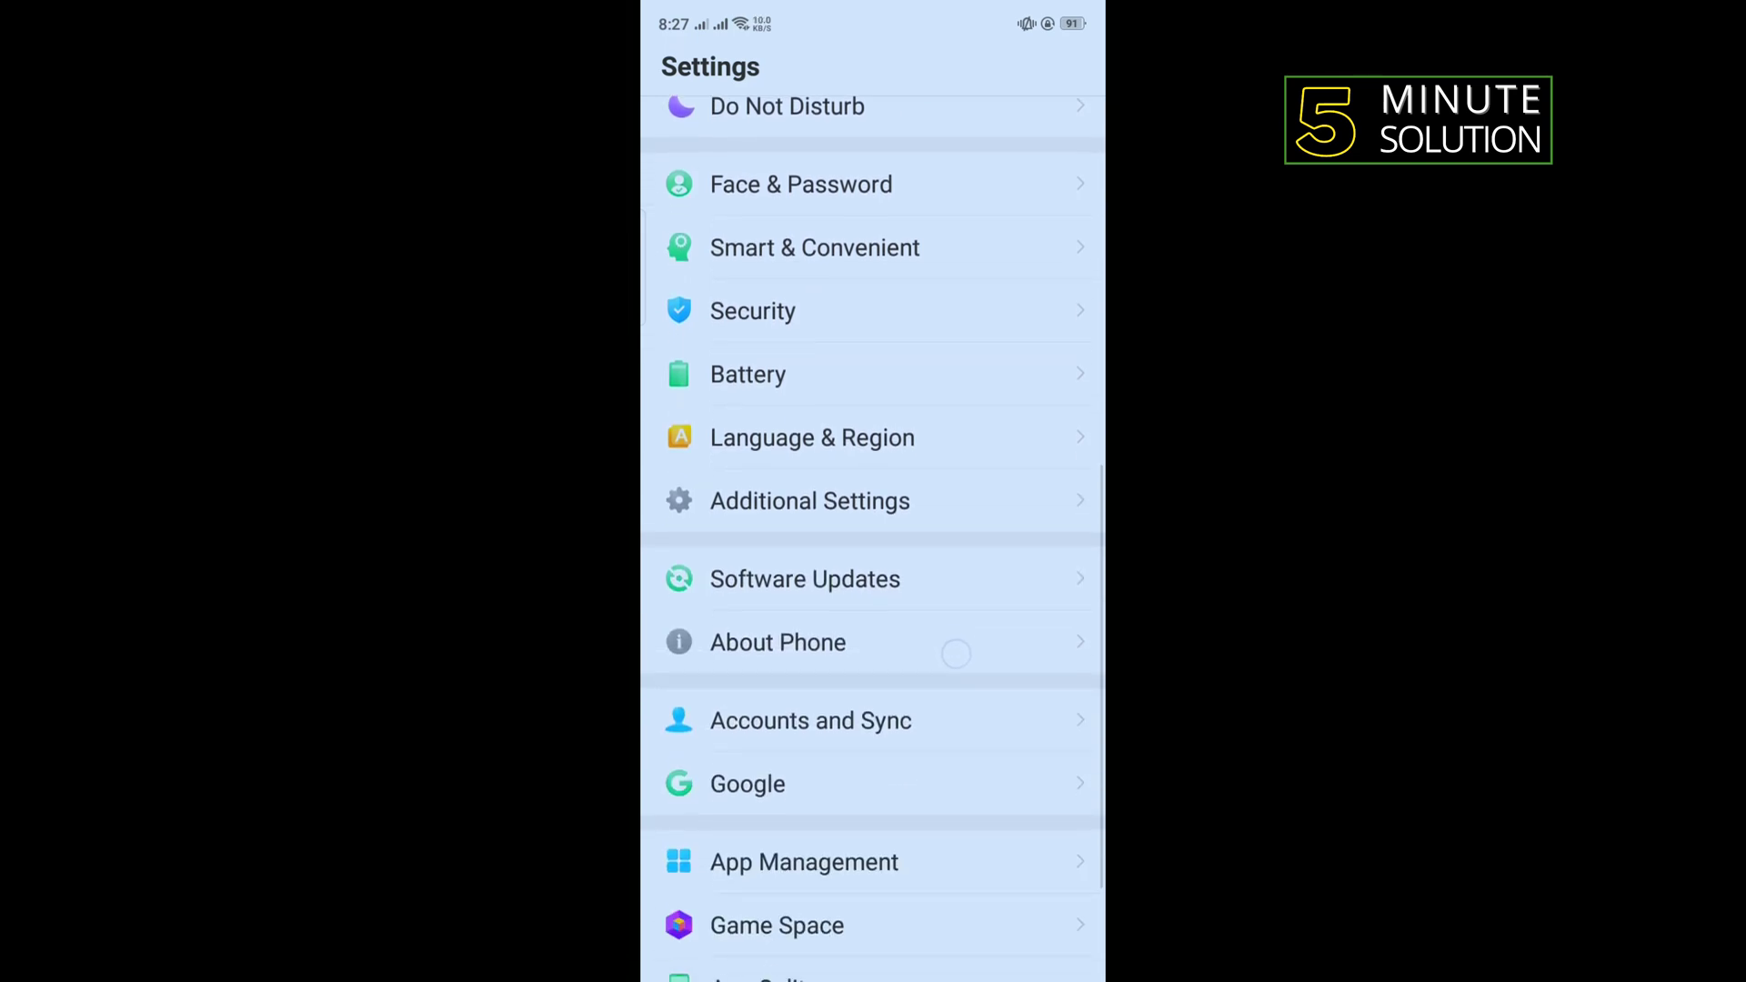
left_click(924, 700)
left_click_drag(923, 700, 924, 581)
left_click(909, 745)
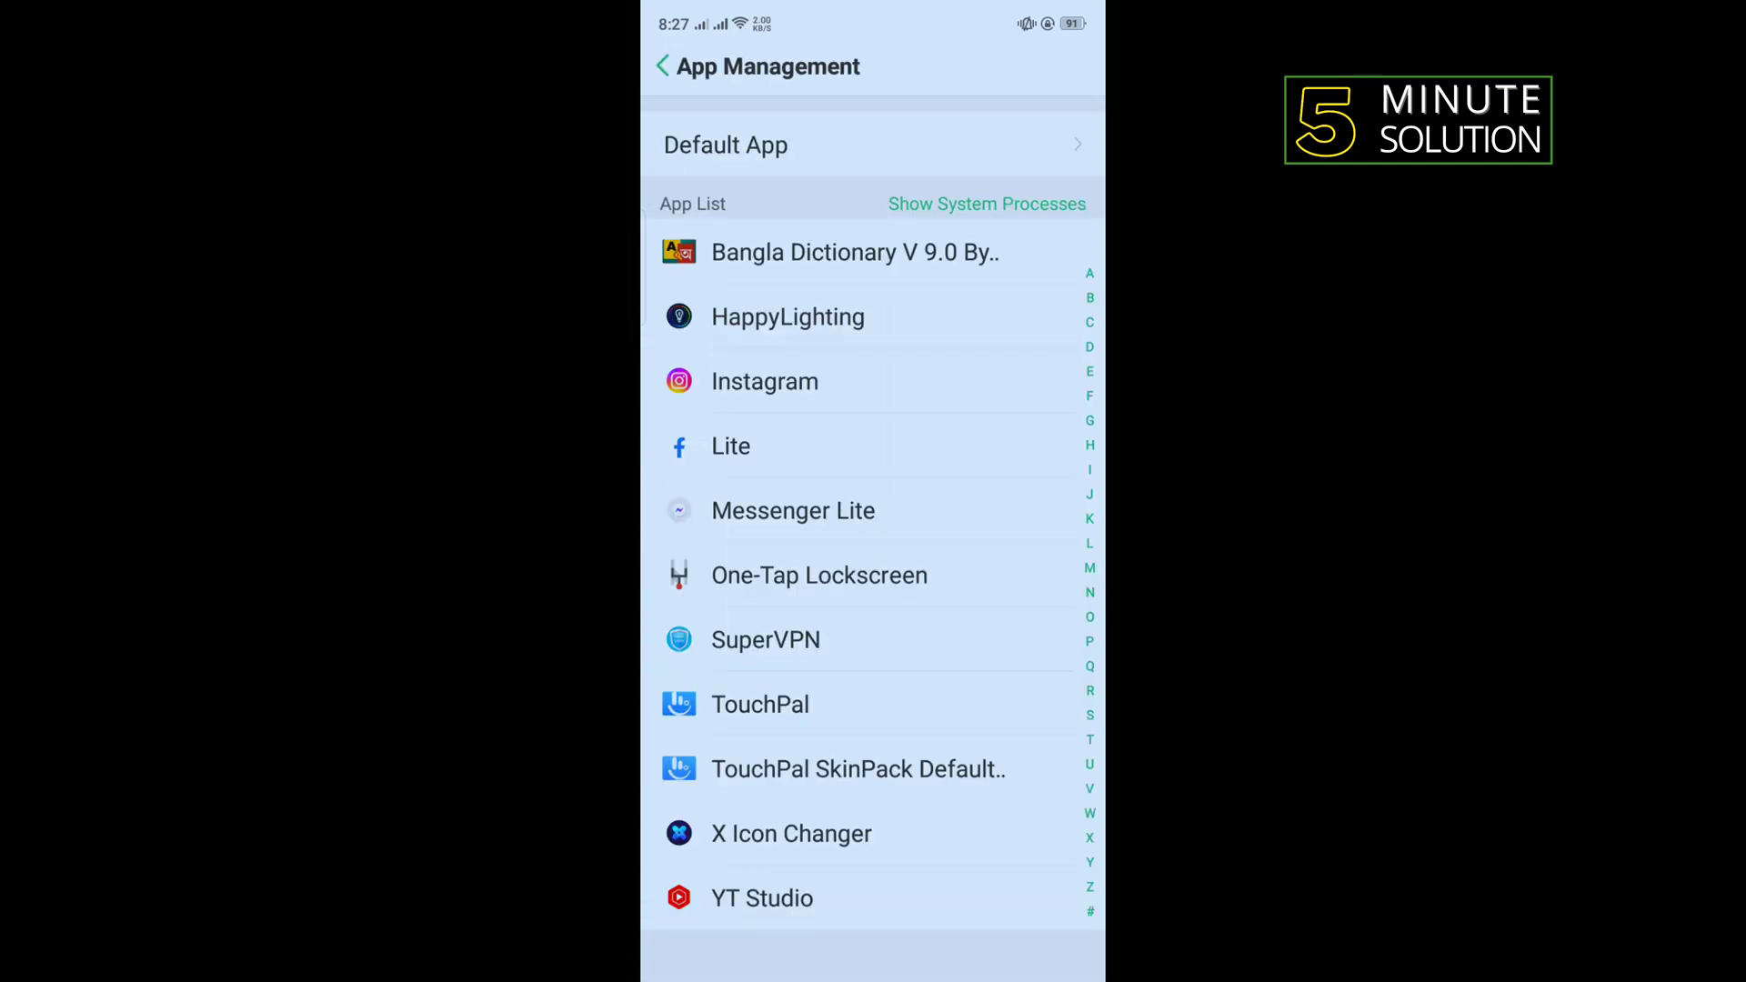
left_click(1037, 394)
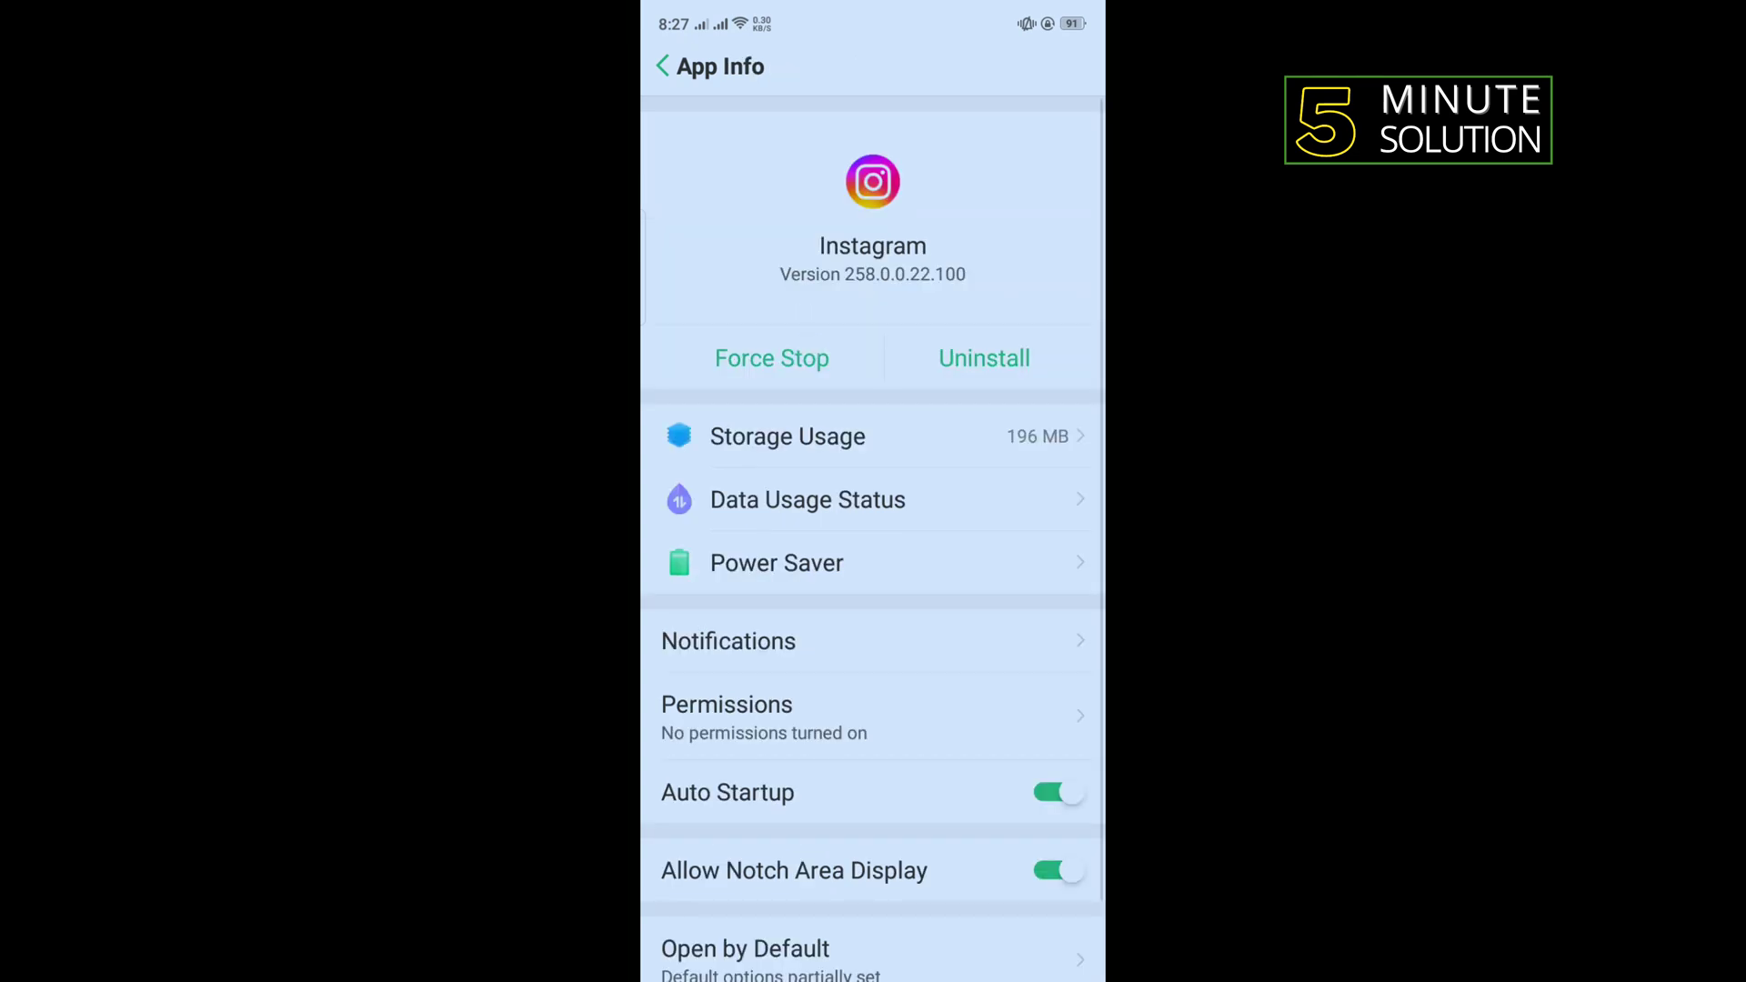
left_click(771, 358)
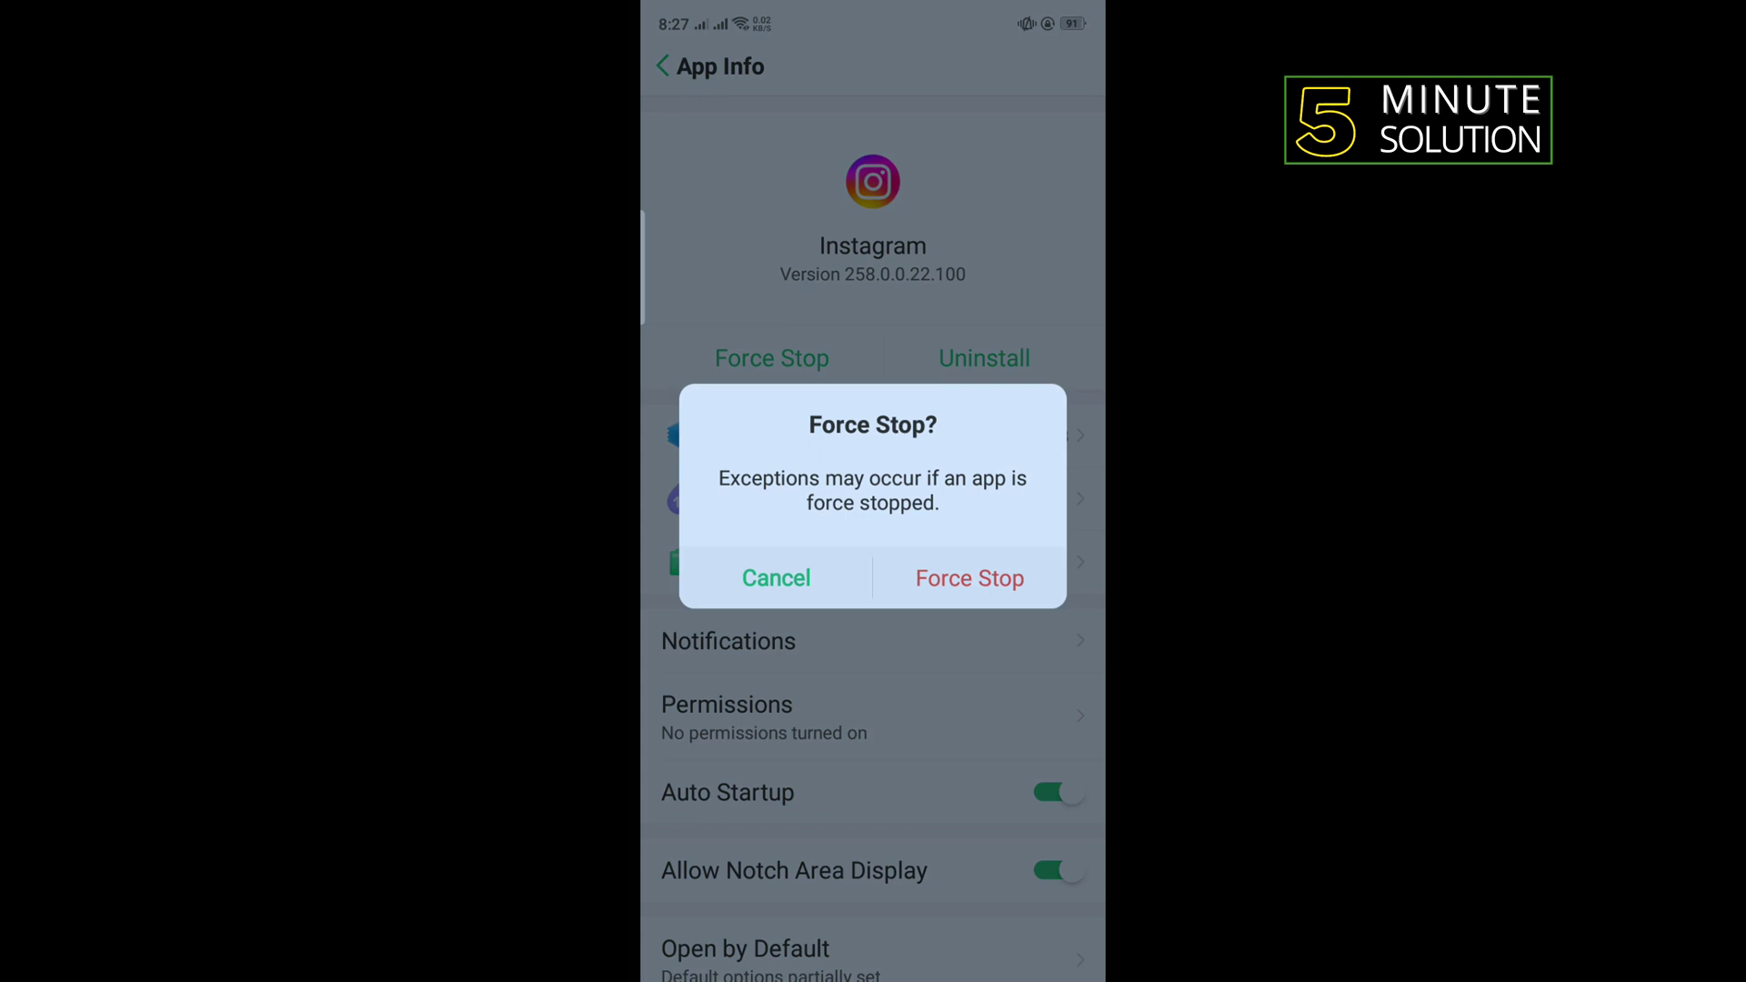
left_click(970, 579)
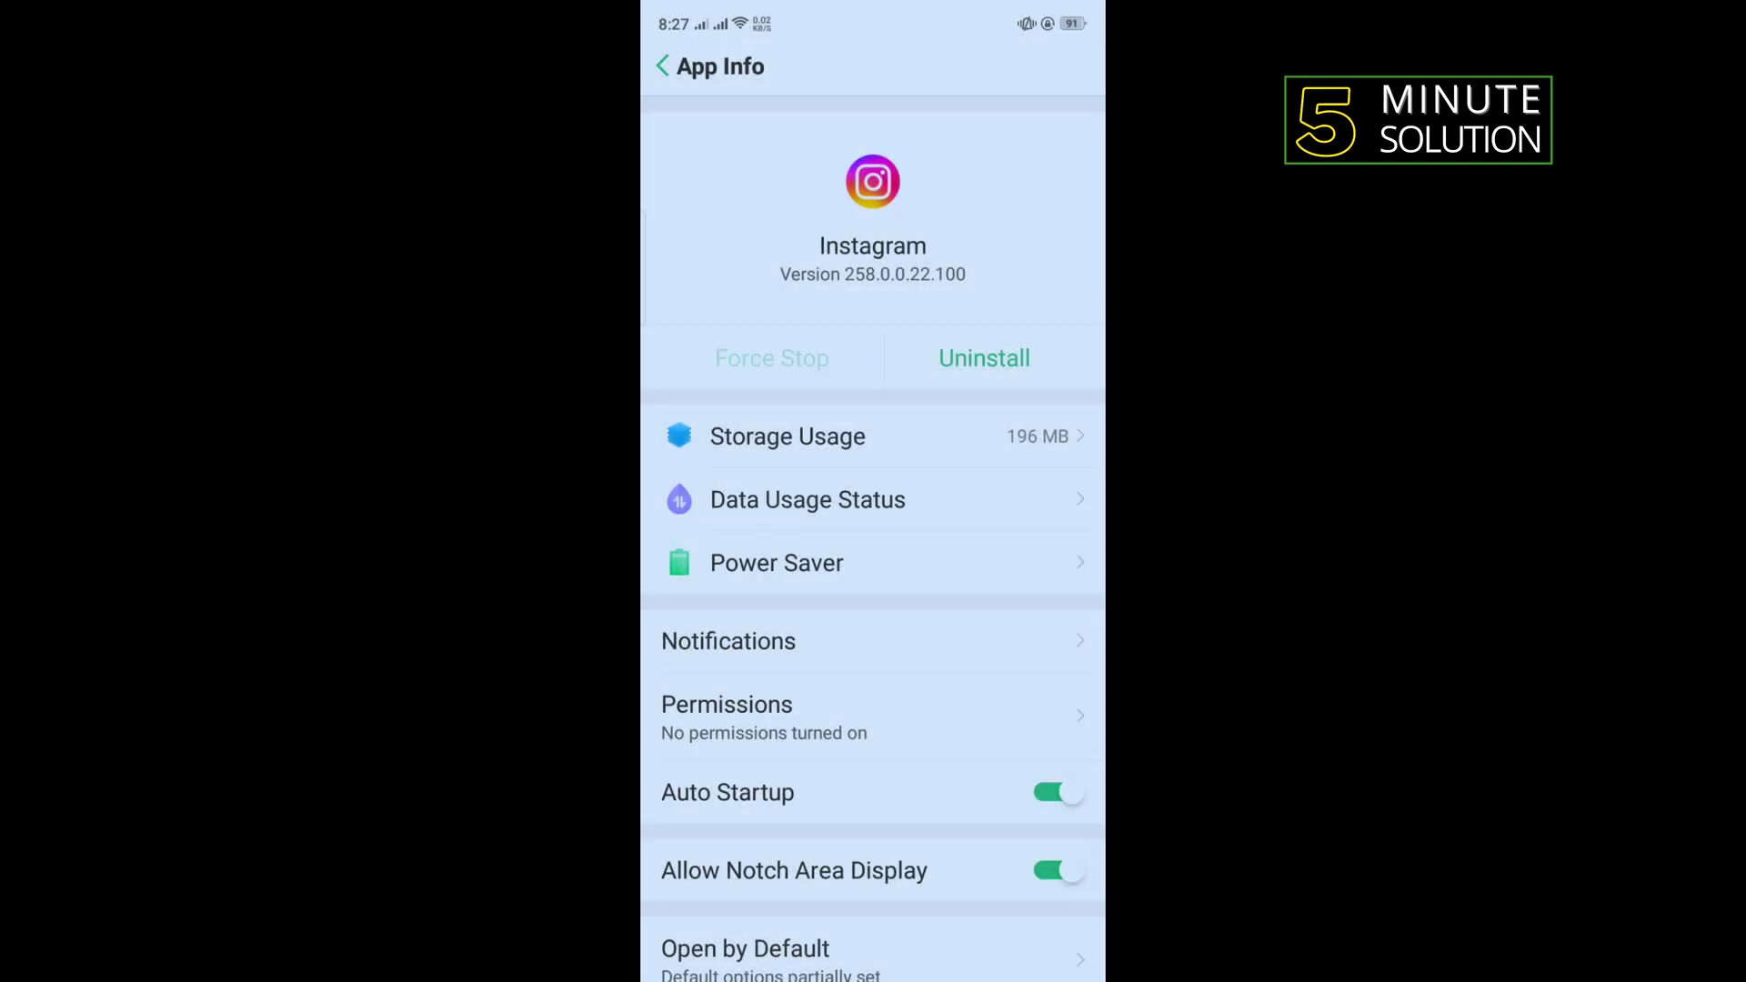
Step: Clear Instagram's cache and app data under Storage Usage, then return to the home screen
left_click(1011, 429)
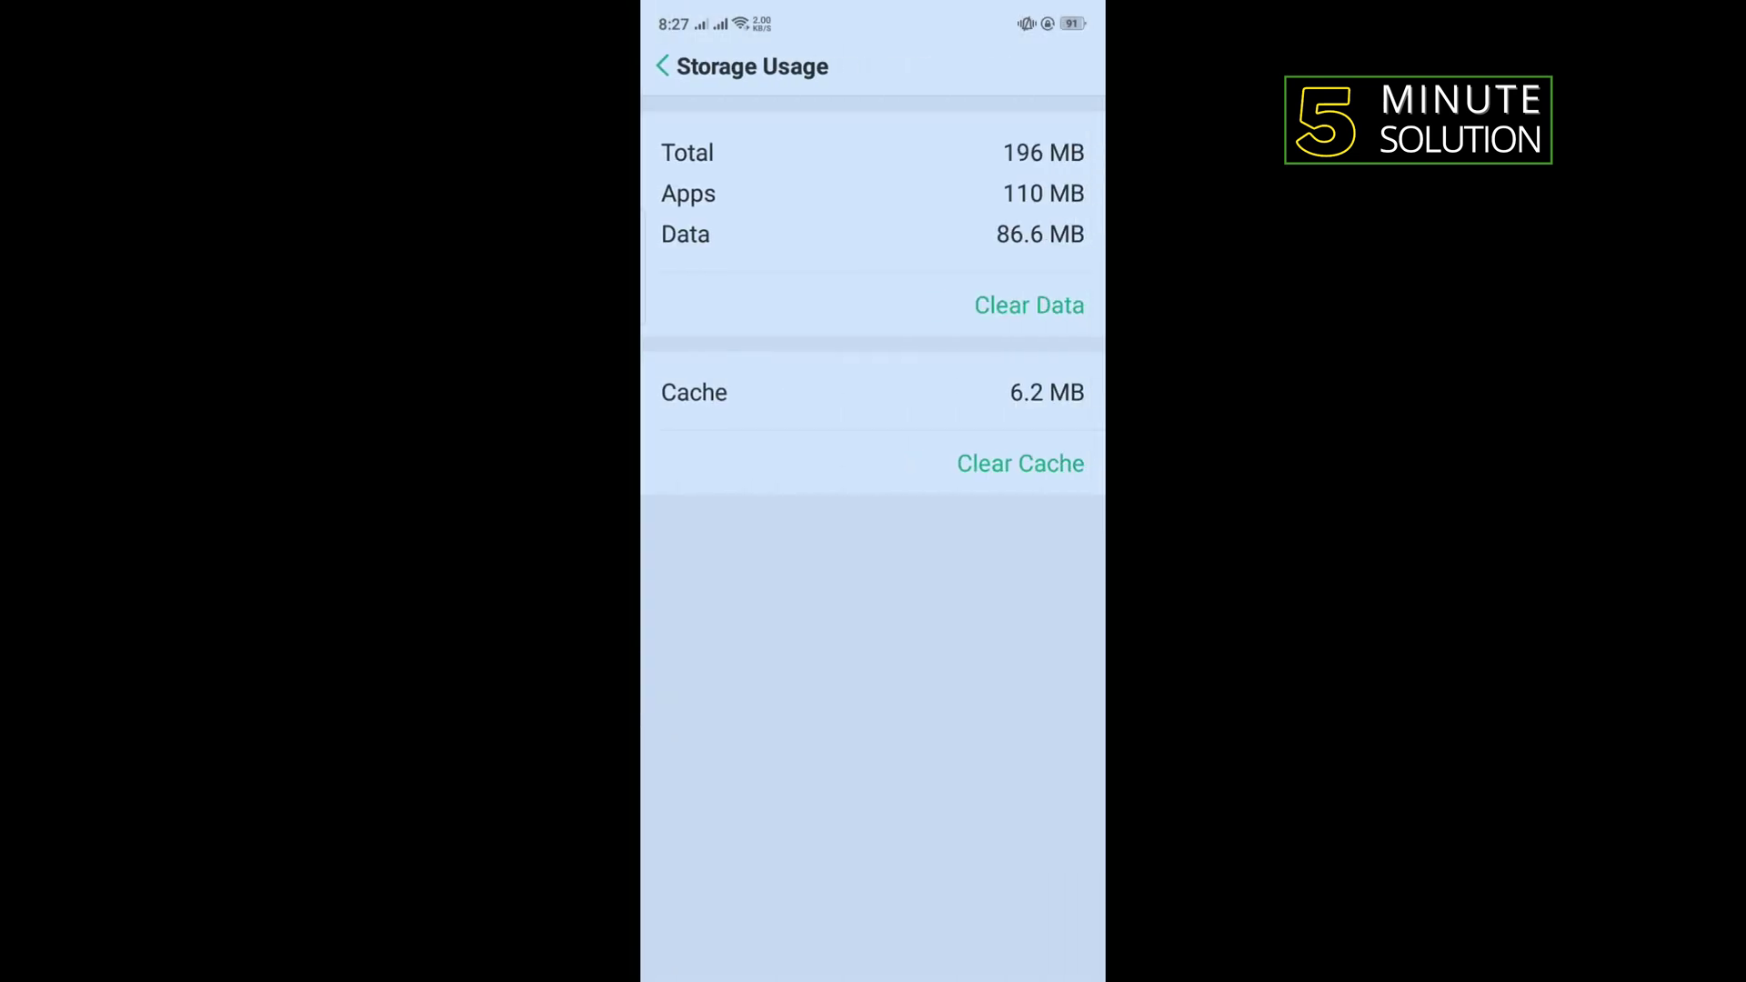
left_click(985, 462)
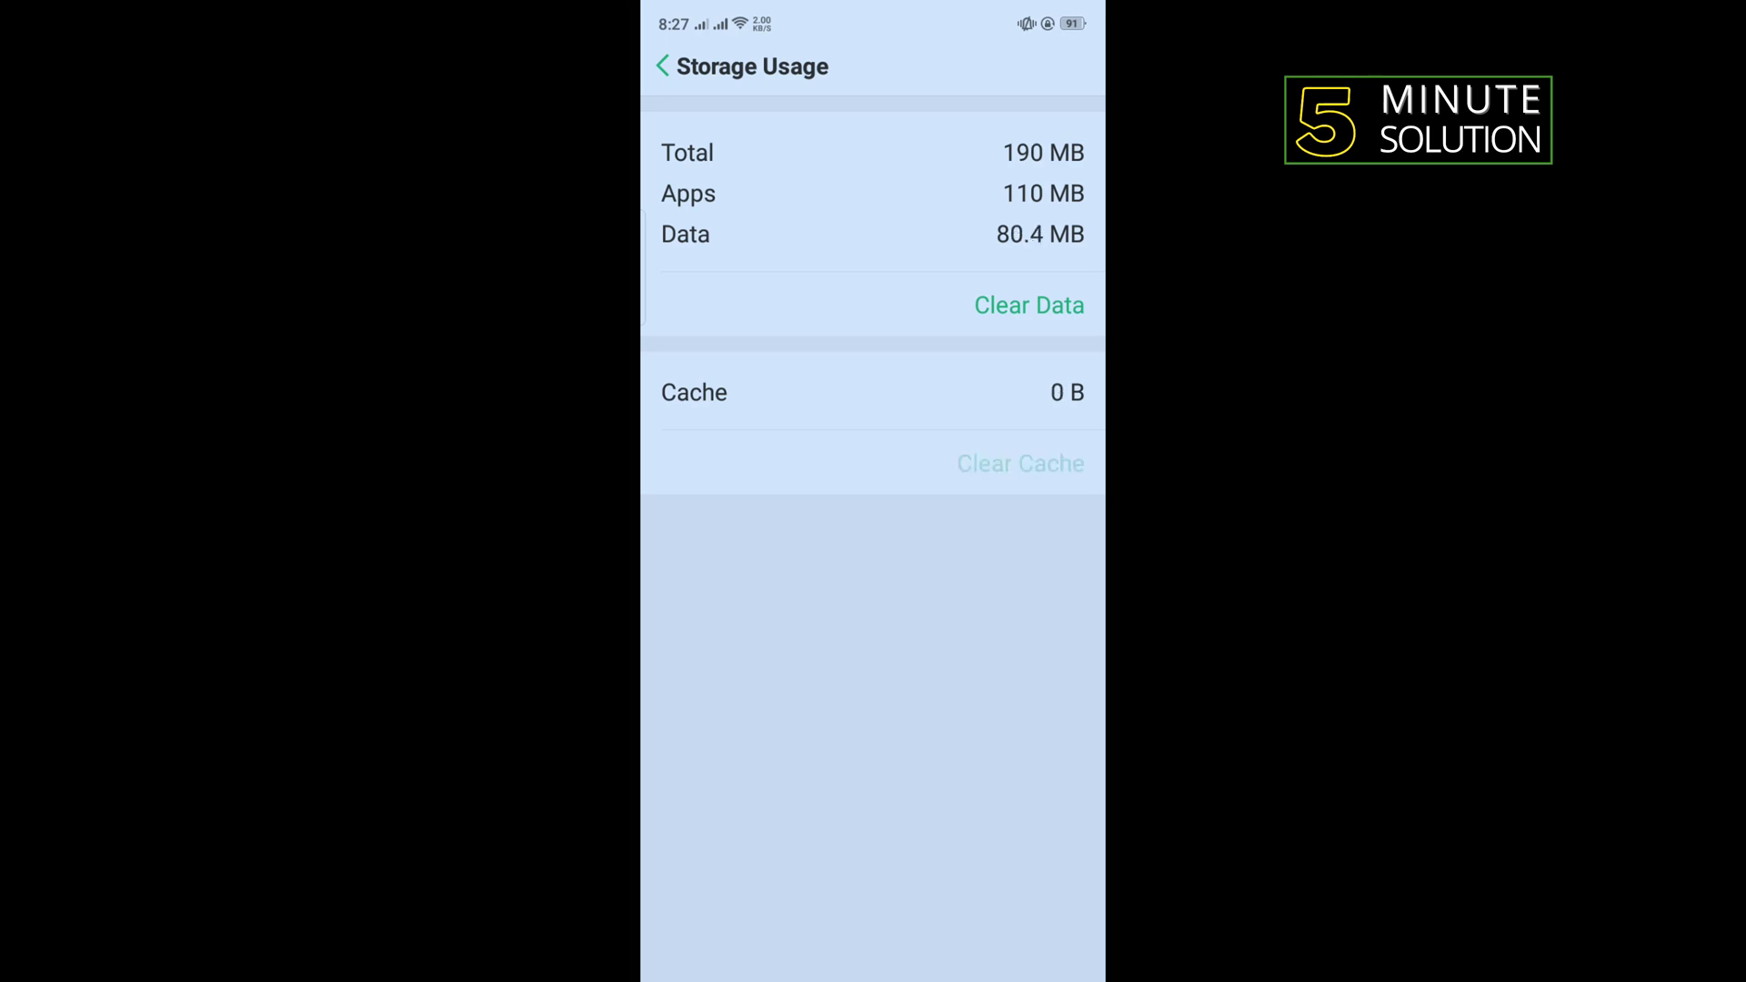
left_click(1037, 303)
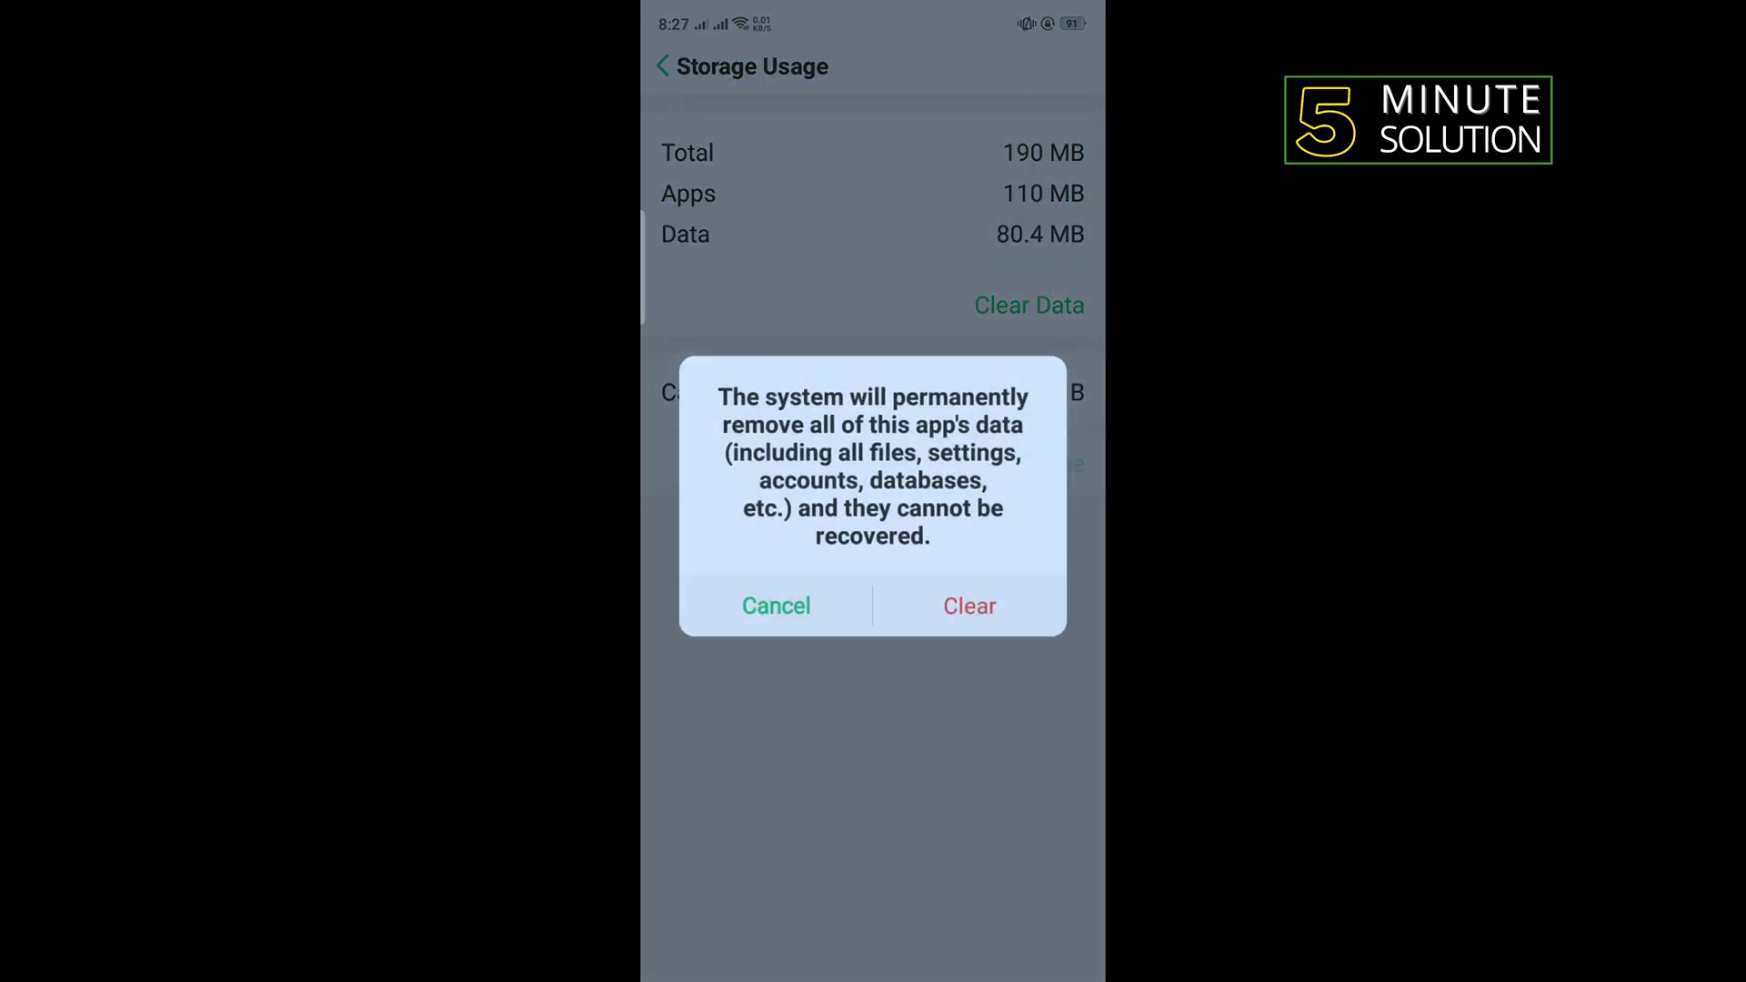
left_click(970, 604)
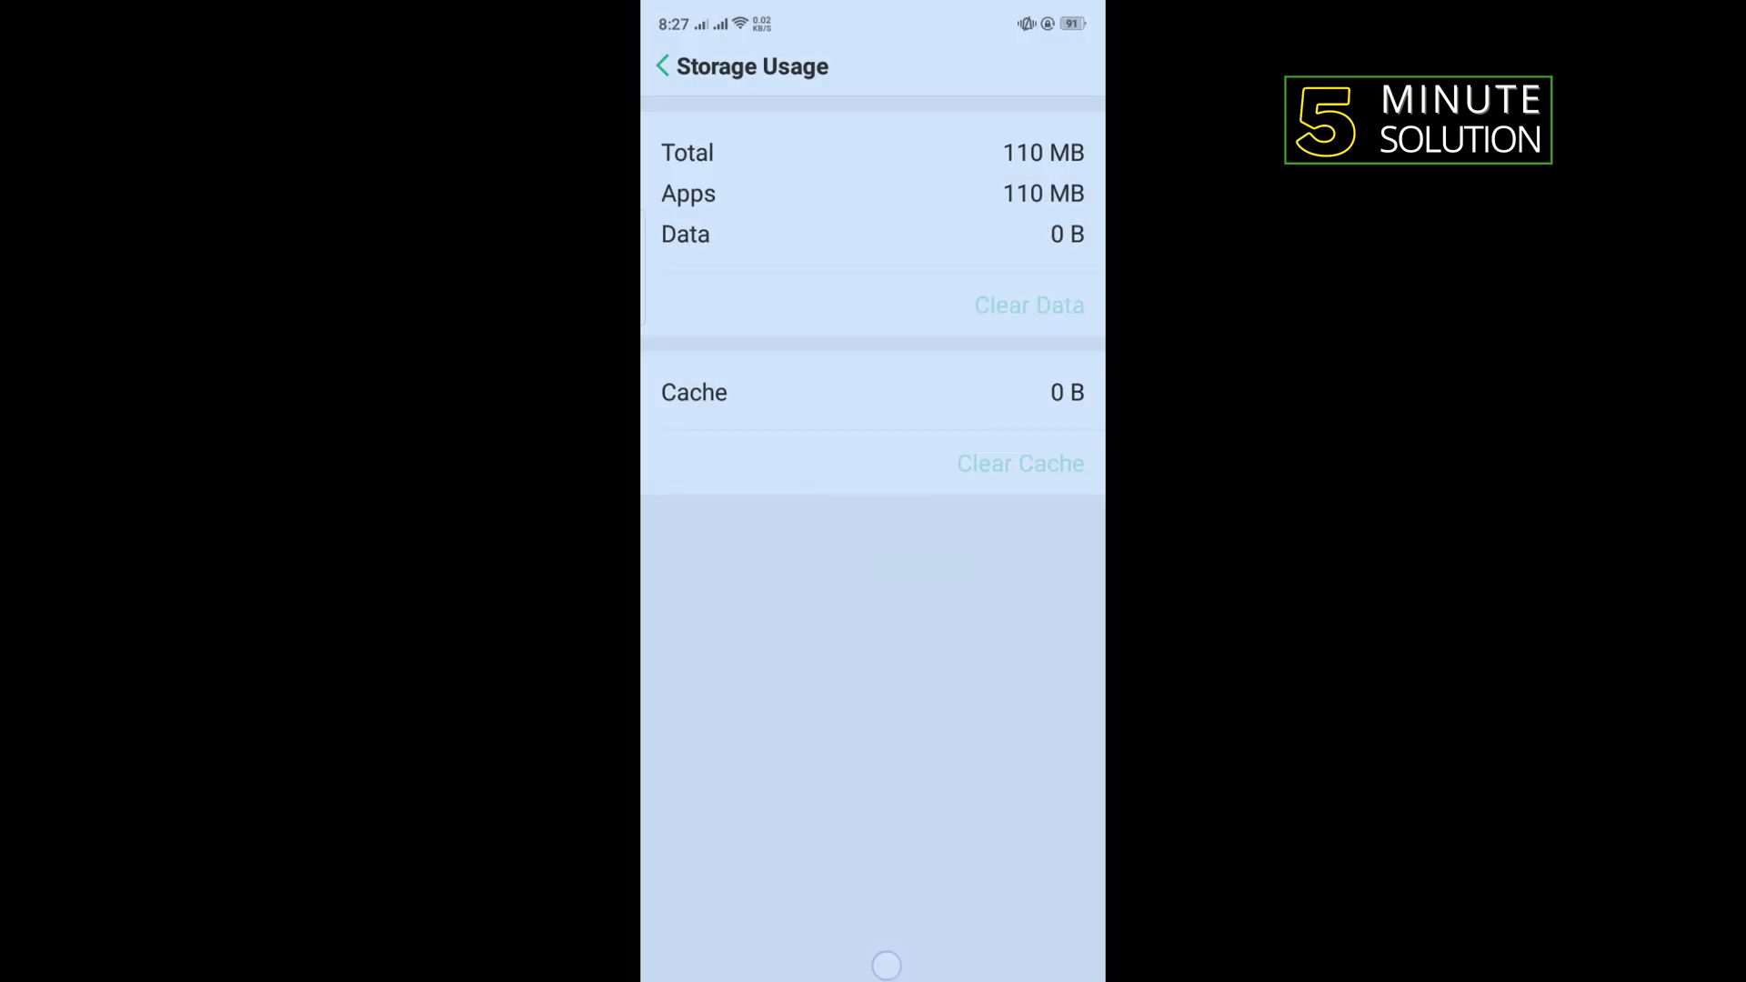
left_click(887, 967)
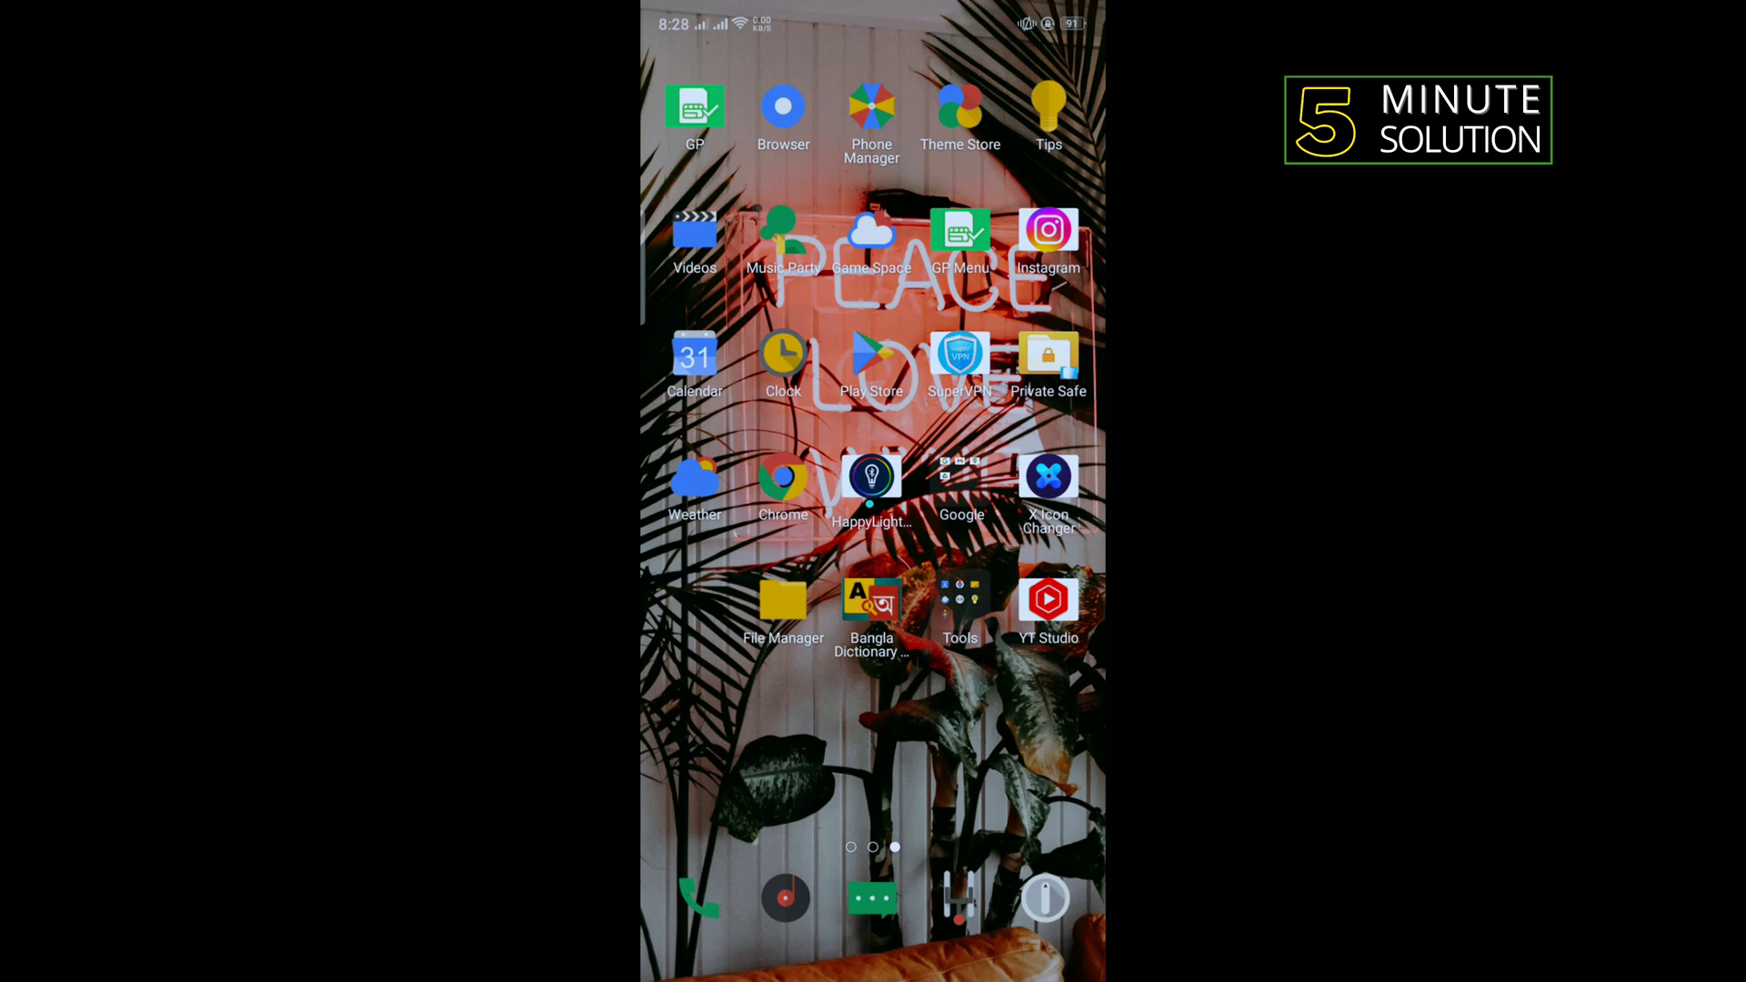